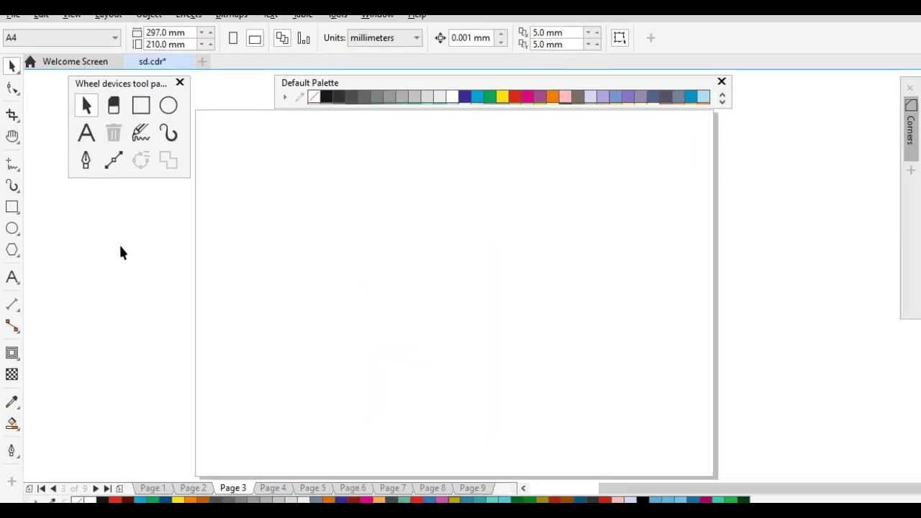
- Draw a regular six-sided polygon with a vertex at the top in the lower middle of the page
left_click(12, 250)
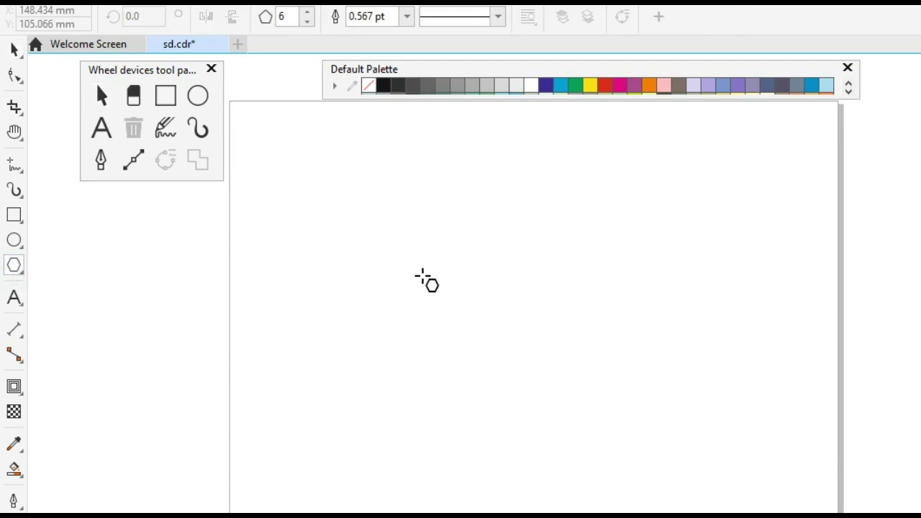
left_click_drag(423, 276, 601, 507)
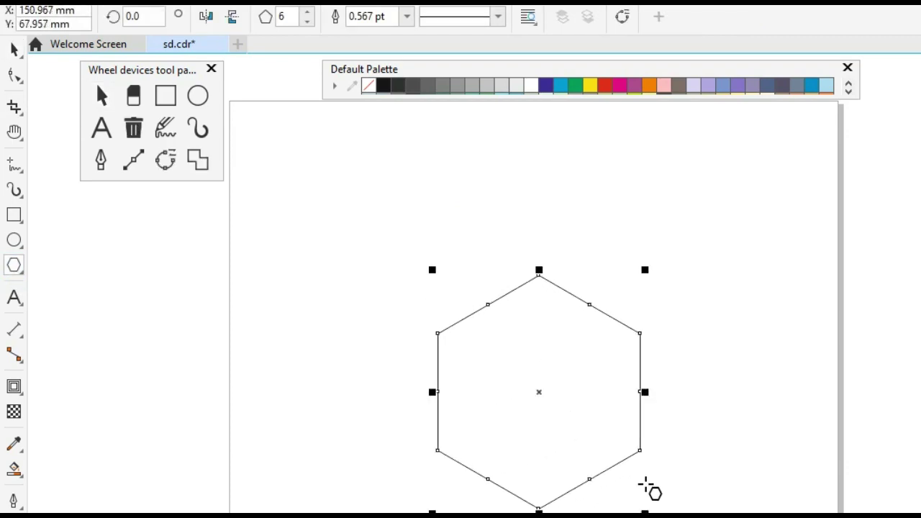
key("space")
left_click(292, 353)
- Draw two horizontal lines, one from the hexagon's centre out past its left side and one slightly lower, from inside out past its right side
left_click(15, 165)
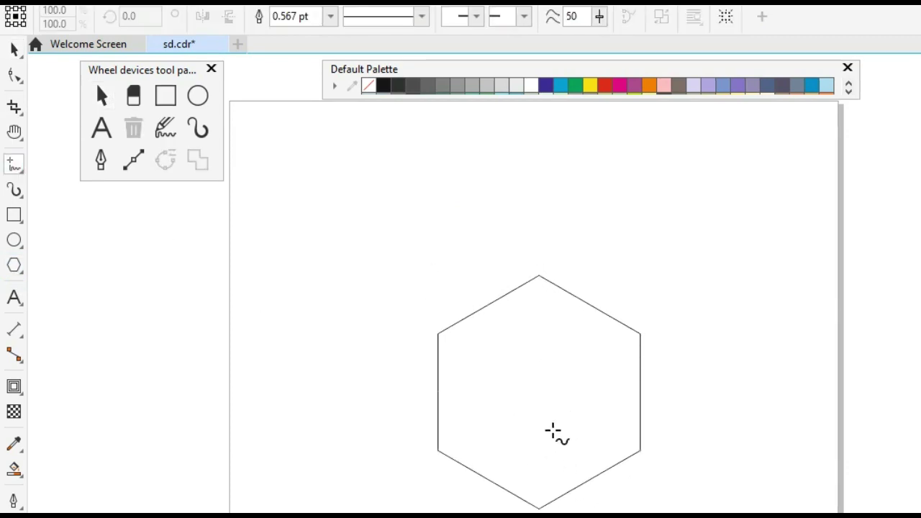
left_click(539, 391)
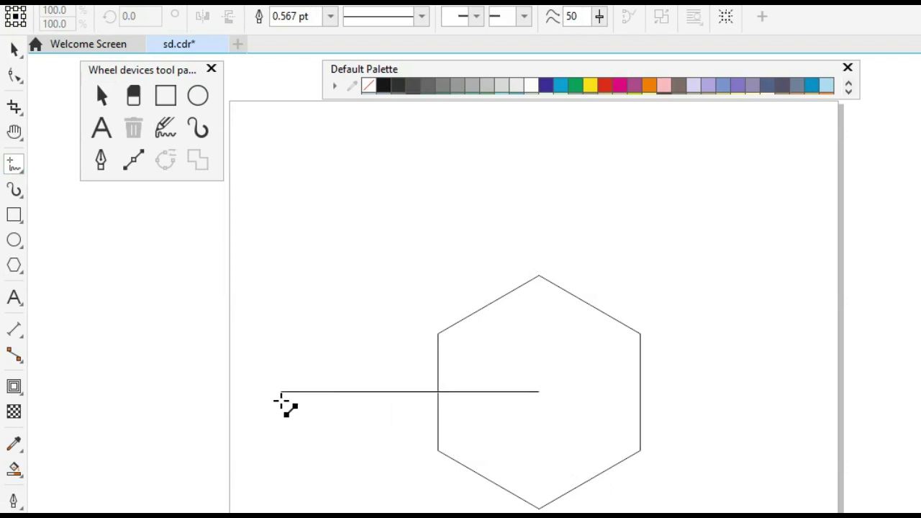
left_click(282, 400)
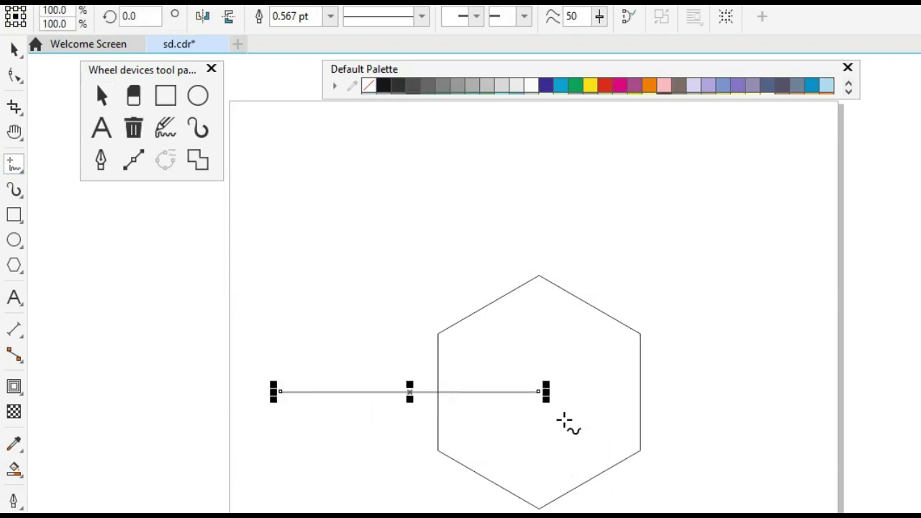
left_click(565, 419)
left_click(748, 419)
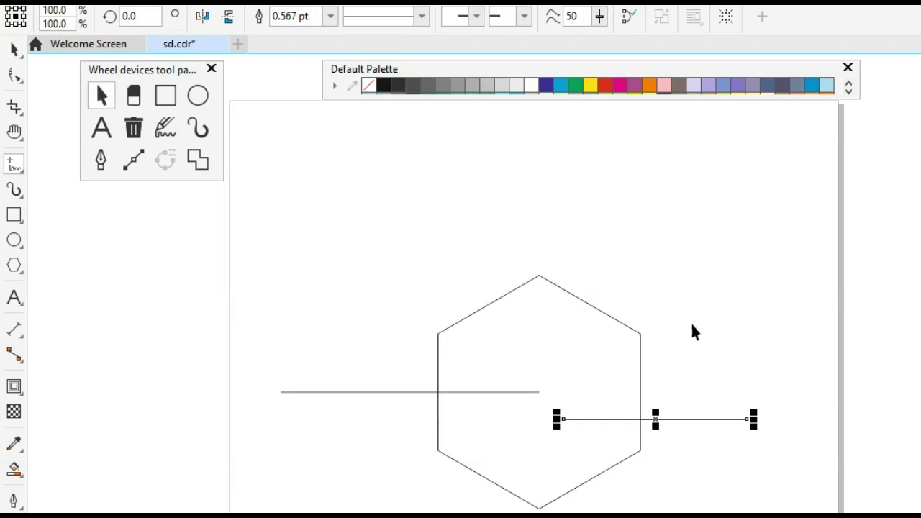
key("space")
key("space")
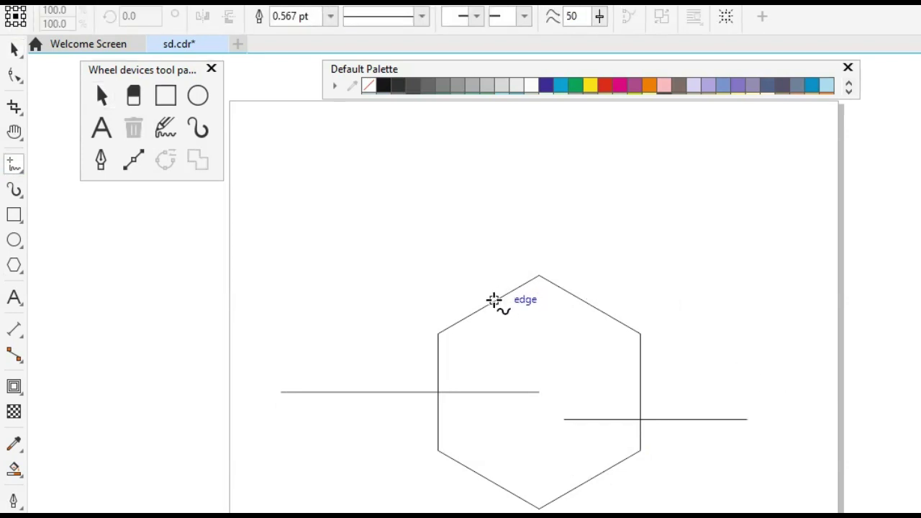
- Draw a straight line from the middle of the hexagon's upper-left edge to the right-hand line's inner end and convert it to a curve
left_click(489, 305)
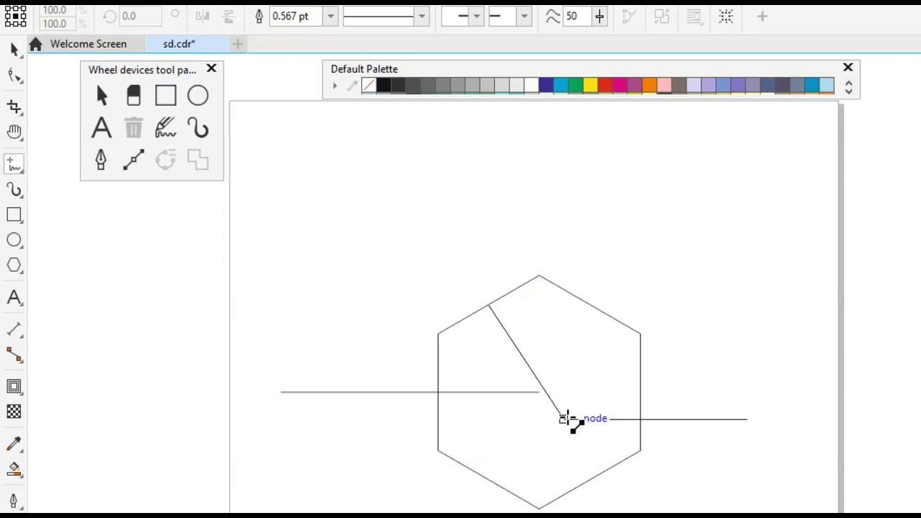
left_click(563, 419)
left_click(15, 74)
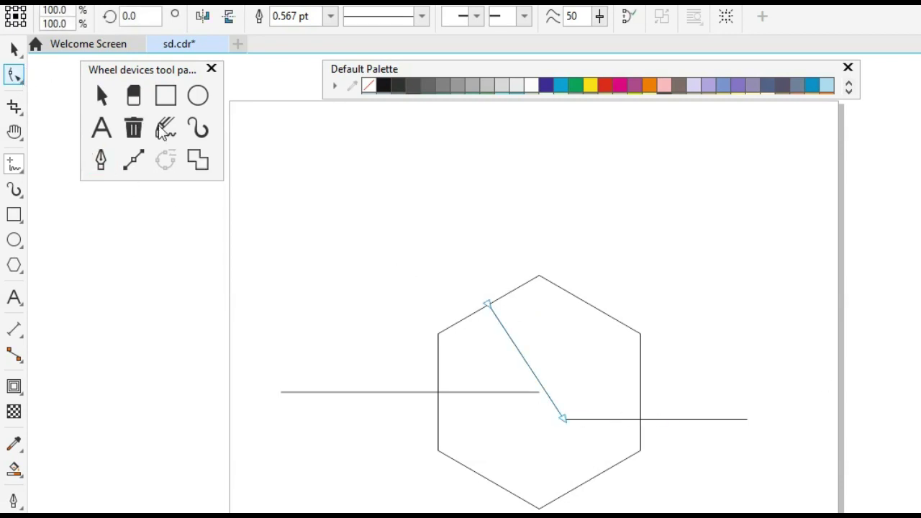
left_click_drag(619, 465, 620, 467)
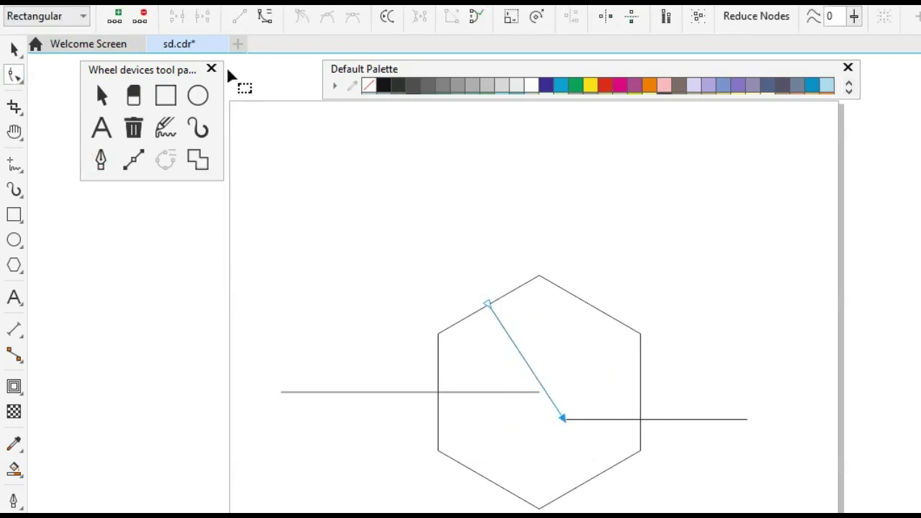
left_click(265, 16)
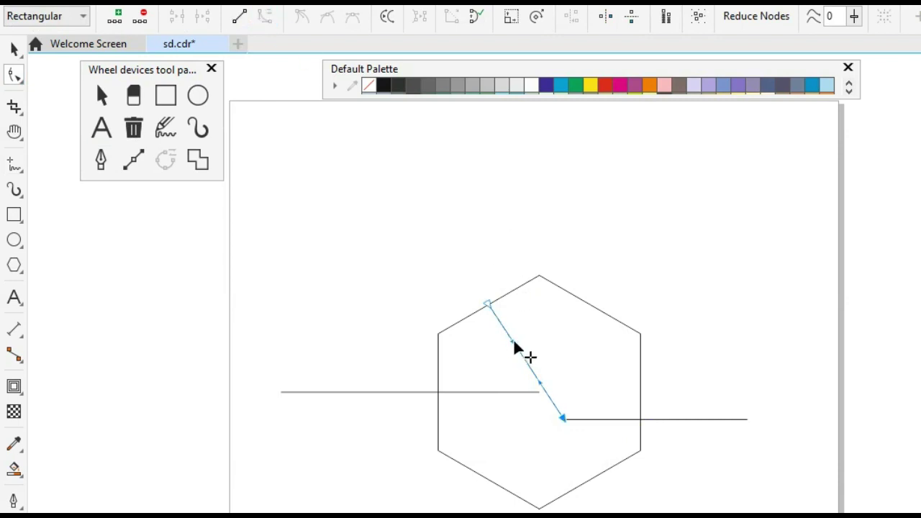
- Bend the curve into an arch about 43 mm wide and 84 mm tall over the hexagon's top vertex, ending on the right-hand line
left_click_drag(513, 343, 605, 151)
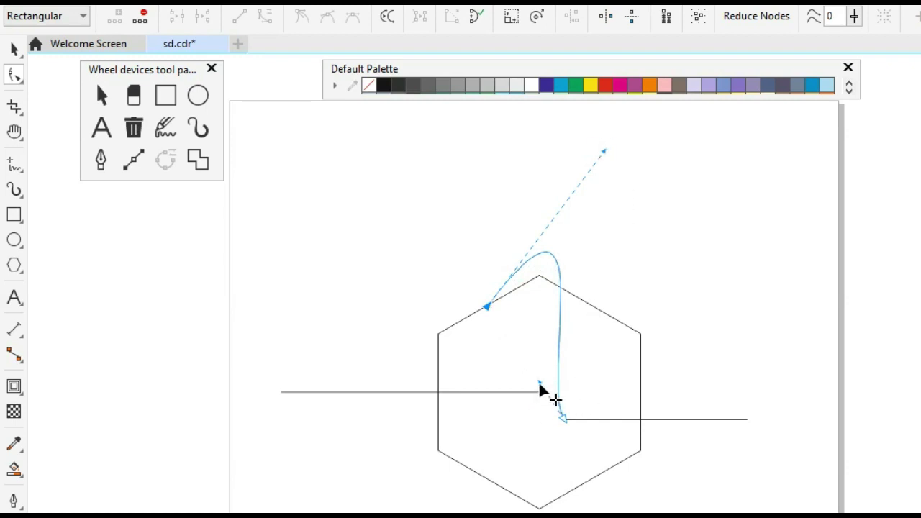
left_click_drag(539, 381, 575, 417)
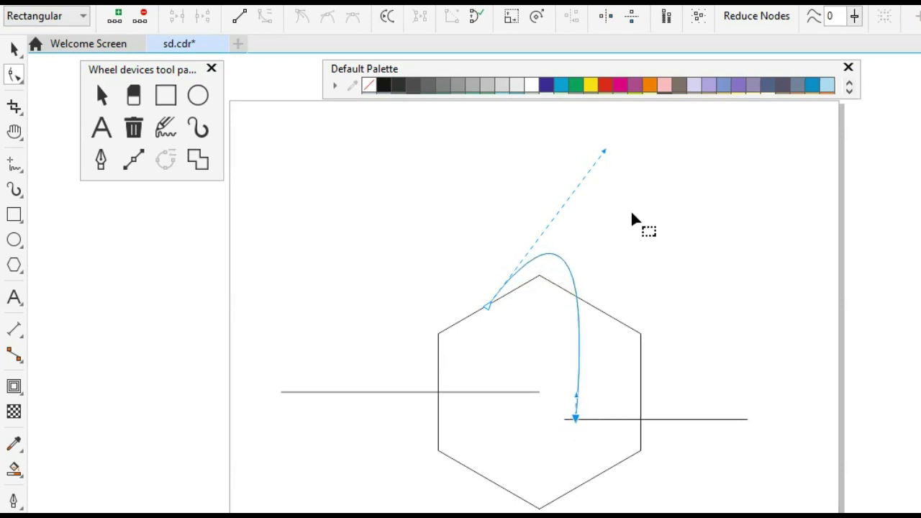
left_click_drag(603, 150, 594, 133)
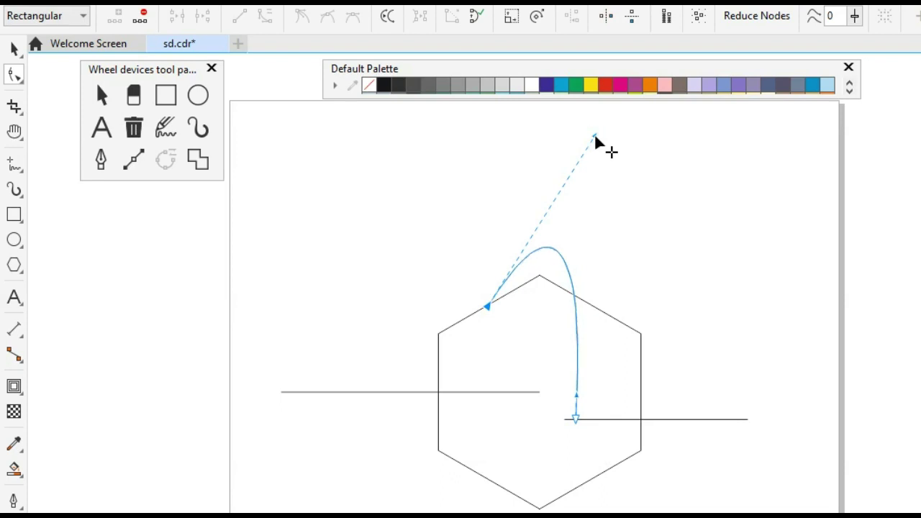
key("space")
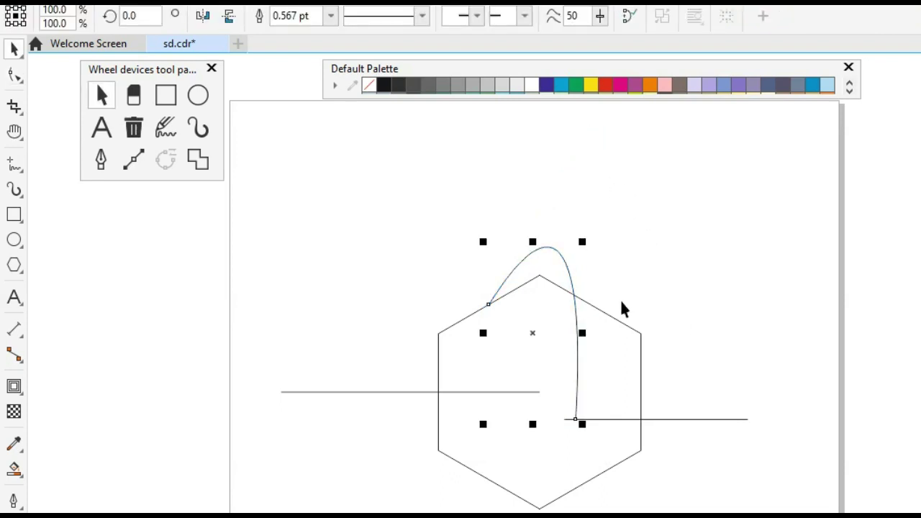
- Scale a copy of the arch to 94.9% from its lower-left corner as an inner arch, and group both arches
scroll(621, 300, "up", 2)
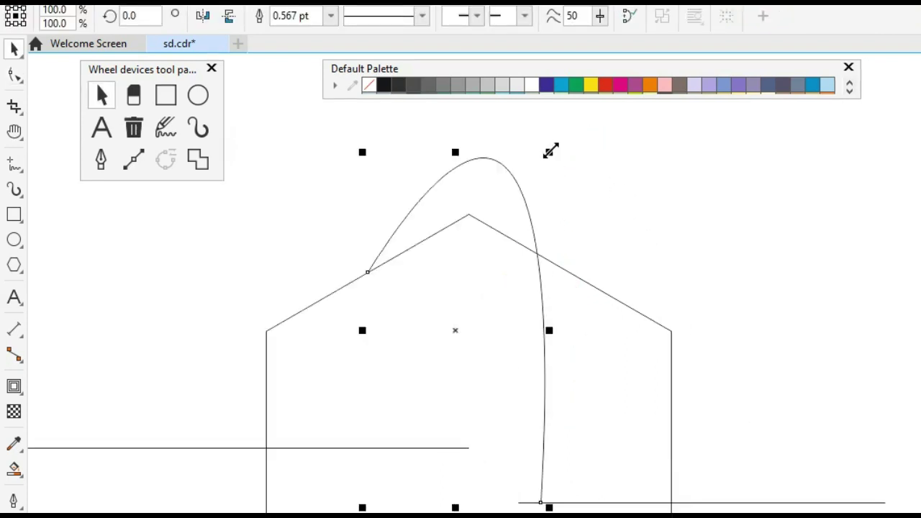
left_click_drag(551, 150, 540, 168)
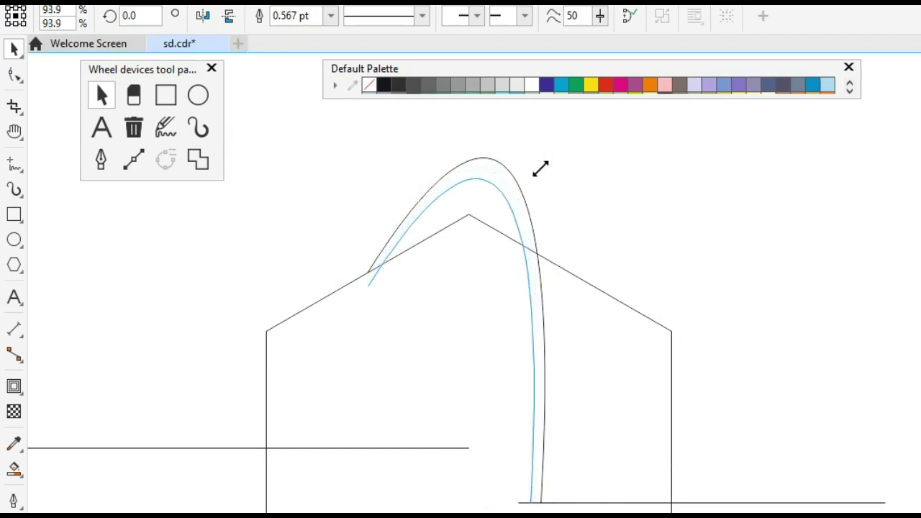
left_click_drag(541, 164, 541, 170)
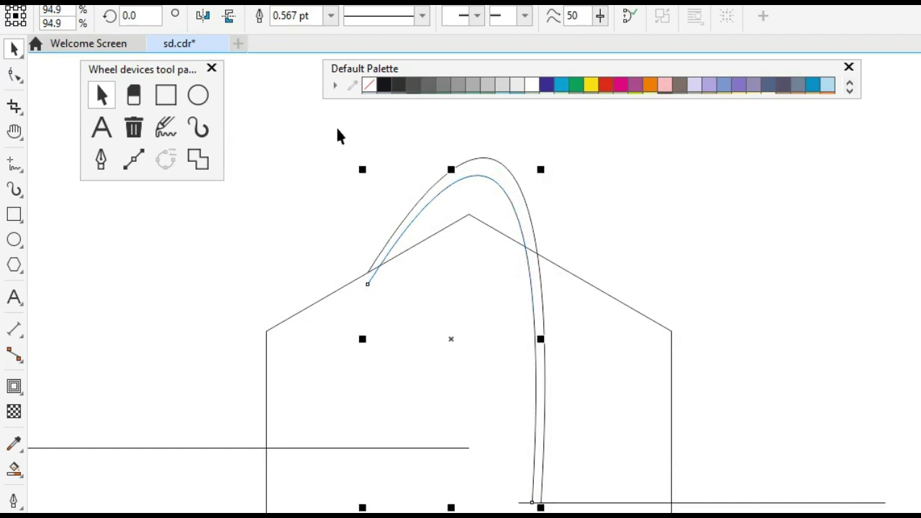
left_click_drag(340, 137, 590, 511)
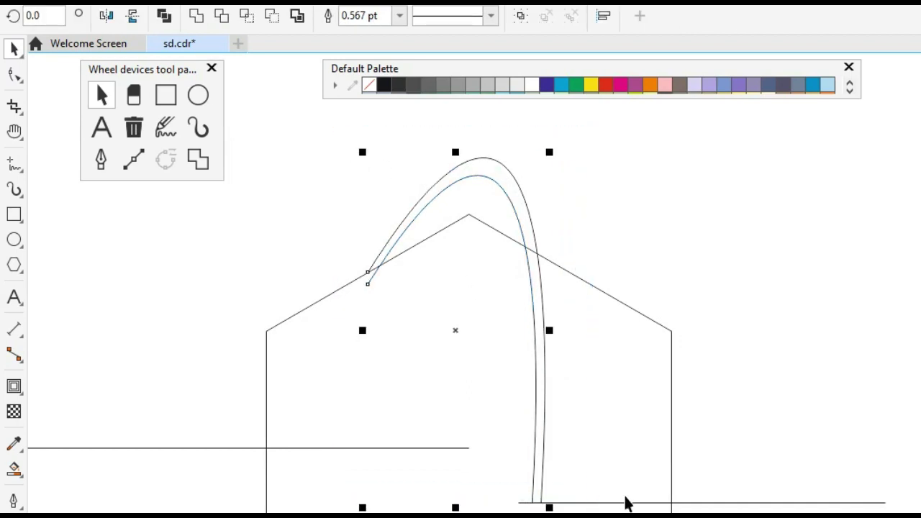
left_click(81, 364)
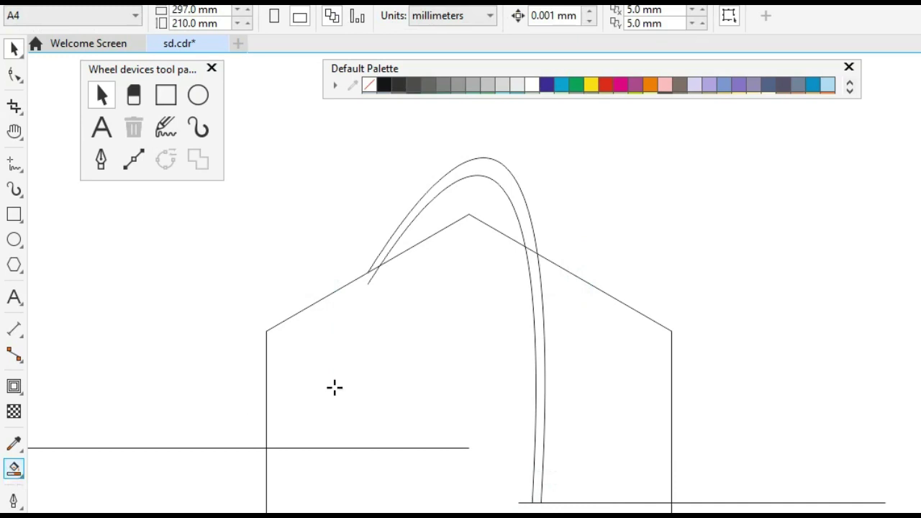
- Smart Fill the area between the arches and hexagon top, the hexagon's right part and the narrow strip between the arches with grey-blue
left_click(498, 188)
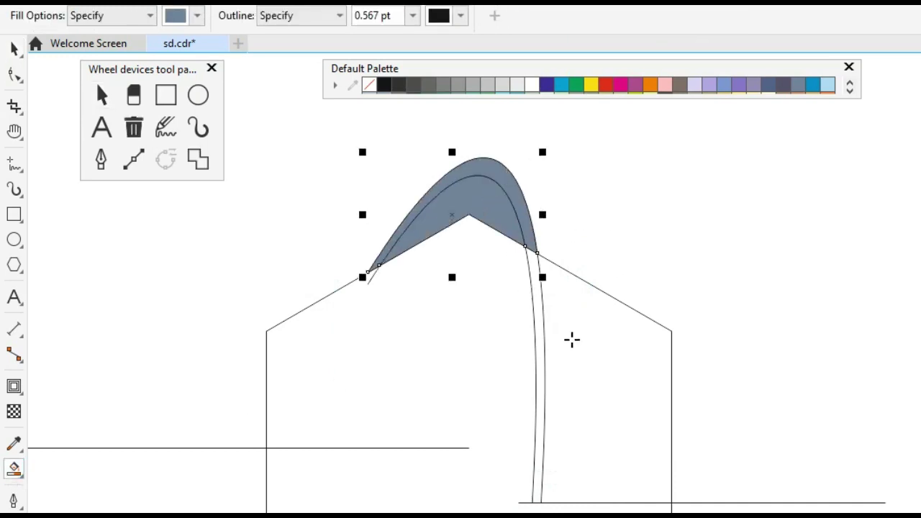
left_click(571, 340)
left_click(535, 329)
key("space")
- Pull the grouped pair of construction arches away from the filled pieces and delete it
left_click(383, 291)
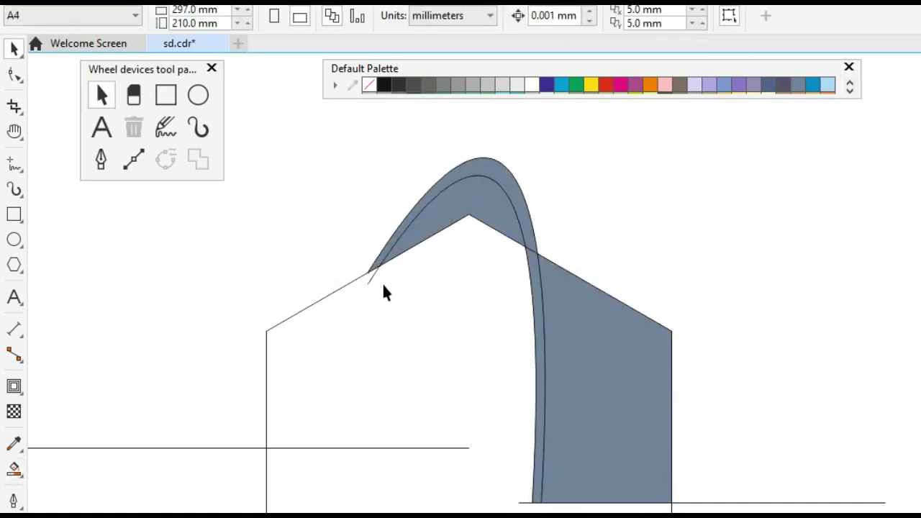
left_click_drag(370, 282, 279, 268)
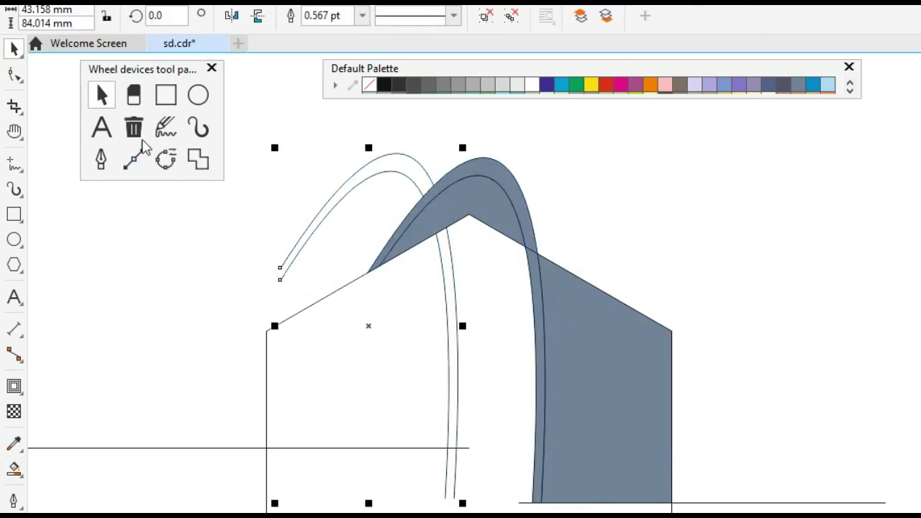
left_click(134, 128)
- Rotate a copy of the grouped filled pieces 60° counter-clockwise about the hexagon's centre and remove the copy's fill
scroll(342, 148, "down", 2)
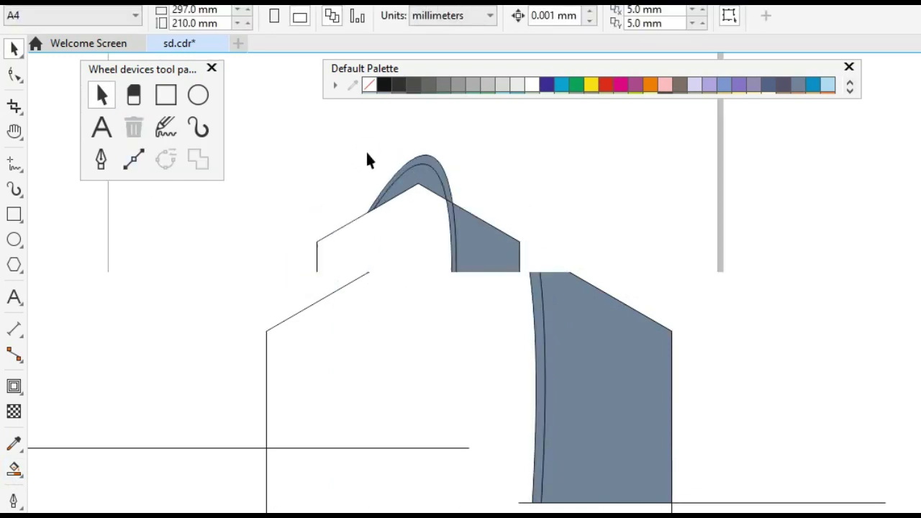
left_click_drag(565, 335, 566, 365)
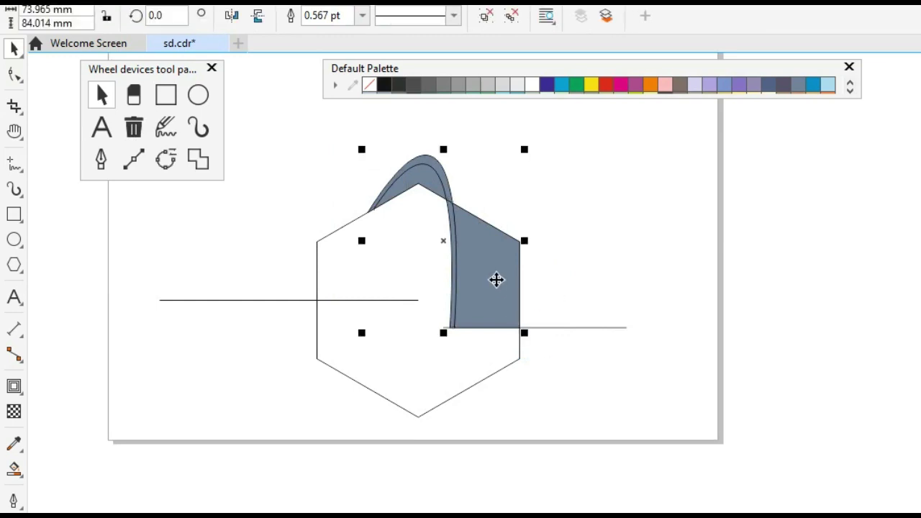
left_click(493, 276)
left_click_drag(445, 246, 418, 299)
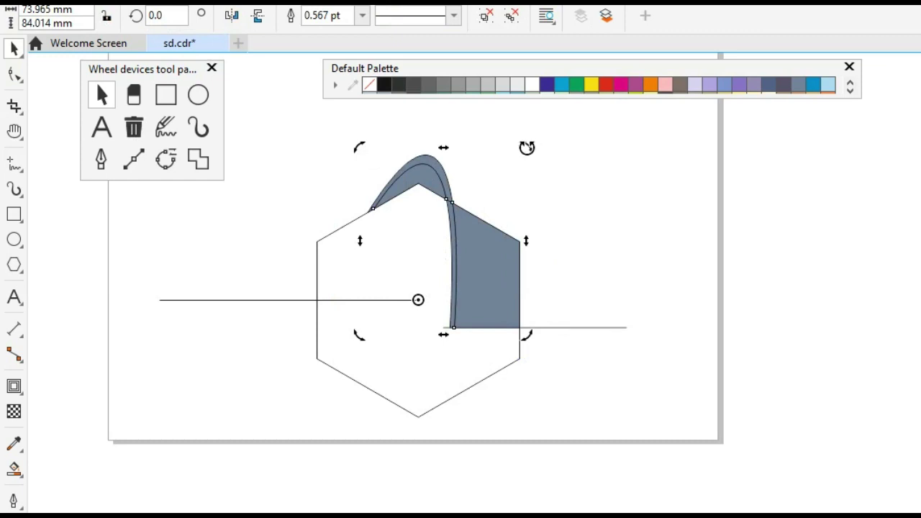
left_click_drag(527, 147, 366, 178)
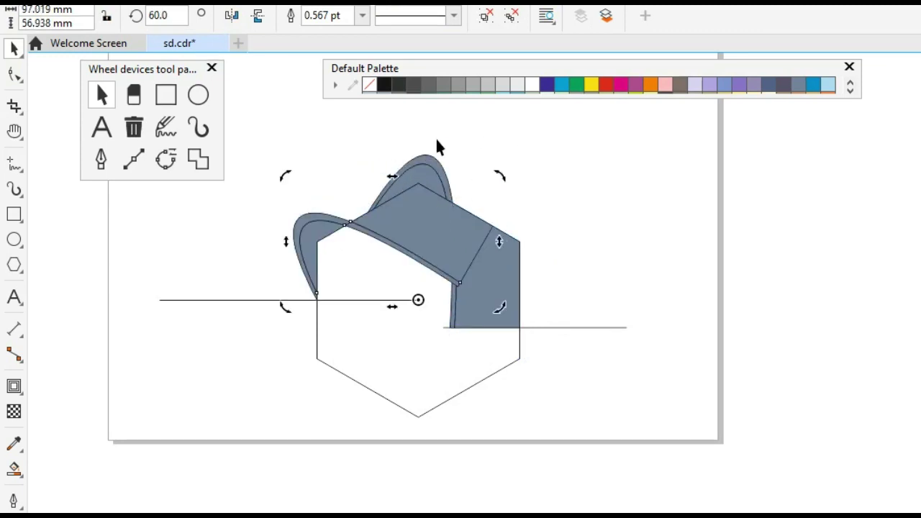
left_click(369, 85)
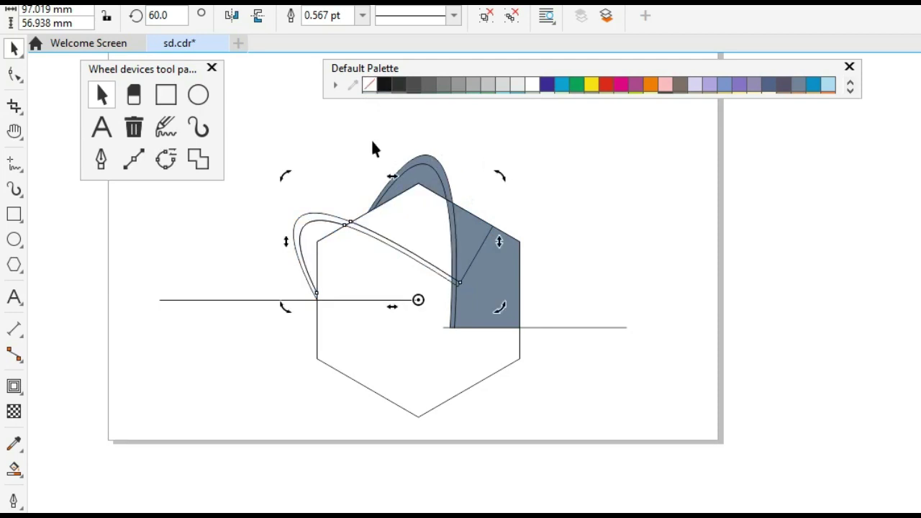
- Group the original filled pieces together with the right-hand horizontal line and the hexagon
left_click_drag(352, 135, 425, 214)
left_click_drag(563, 384, 563, 384)
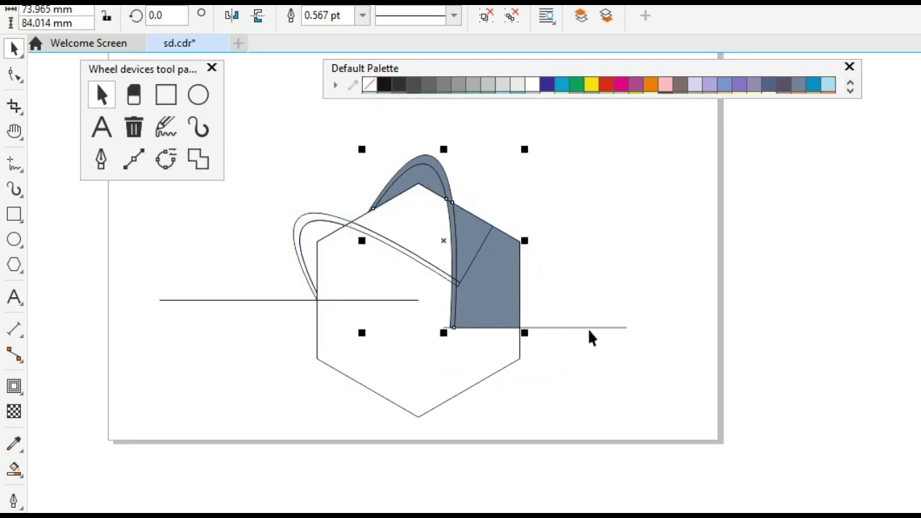
left_click(589, 328, "shift")
left_click(431, 394, "shift")
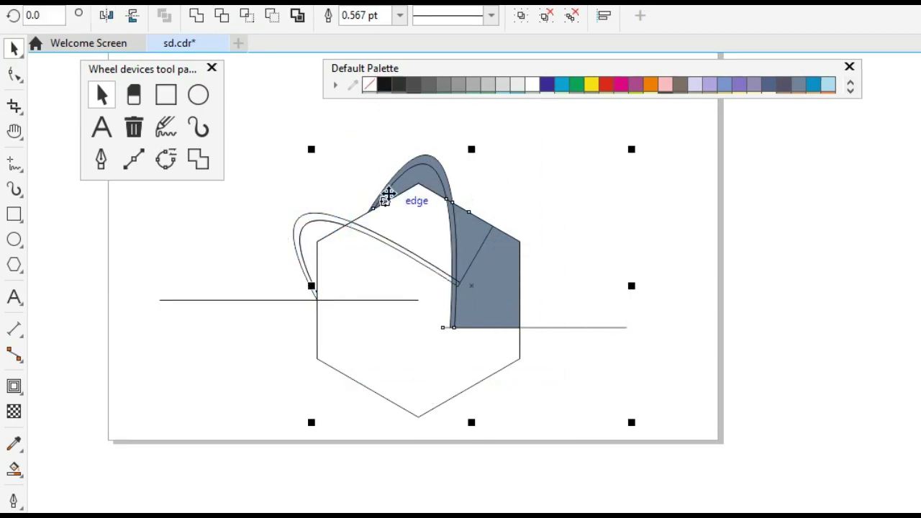
key("ctrl+g")
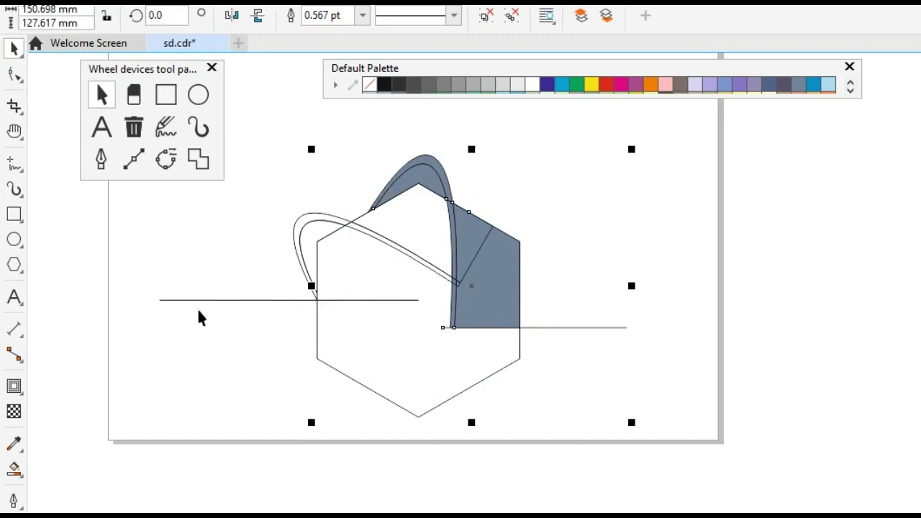
left_click(156, 453)
- Smart Fill the regions of the rotated arch shape with grey-blue: its outer loop, the strip between its curves and the adjoining hexagon area
left_click(13, 471)
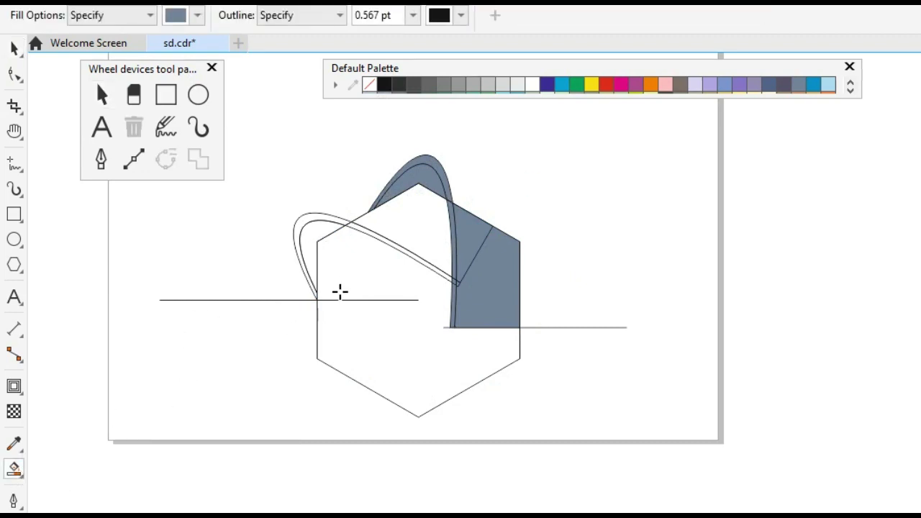
left_click(308, 234)
left_click(309, 219)
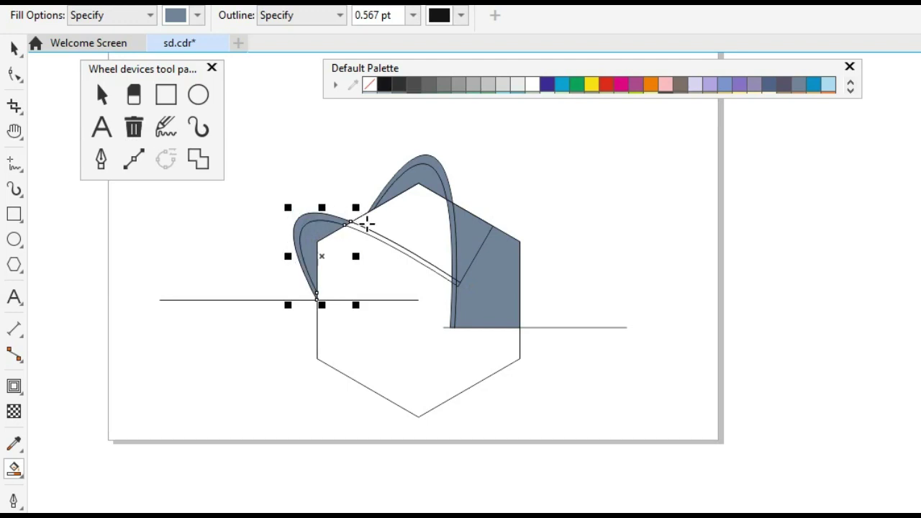
left_click(367, 229)
left_click(411, 226)
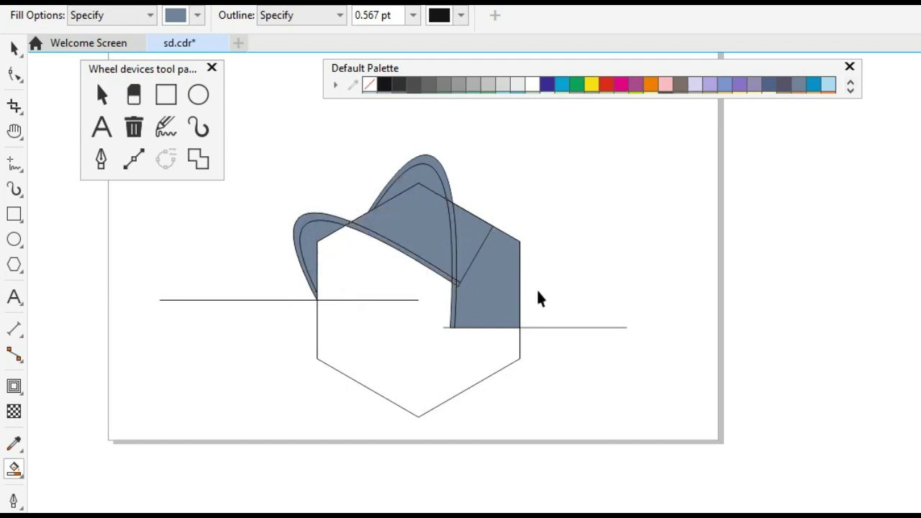
- Pull the grouped filled pieces with the hexagon and right-hand line aside and delete them, along with the leftover rotated outlines
key("space")
left_click_drag(428, 354, 514, 364)
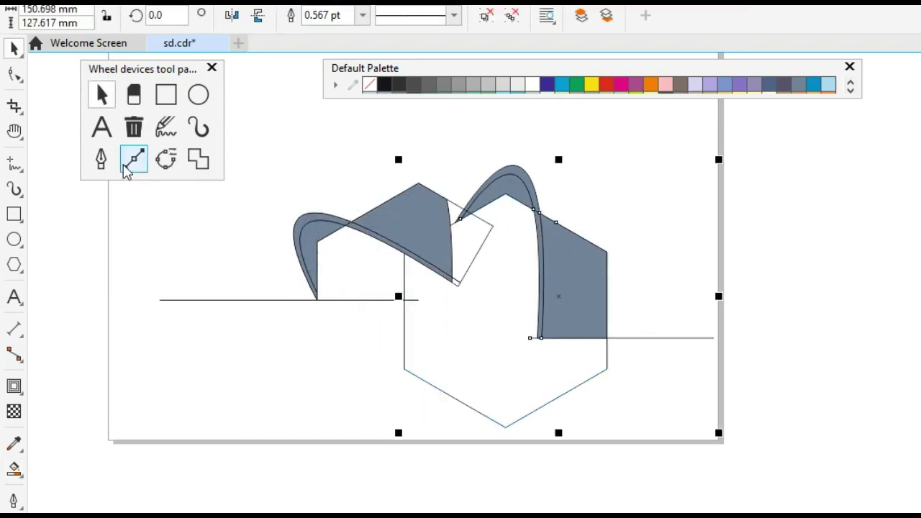
left_click(141, 131)
left_click_drag(469, 243, 513, 246)
left_click(134, 127)
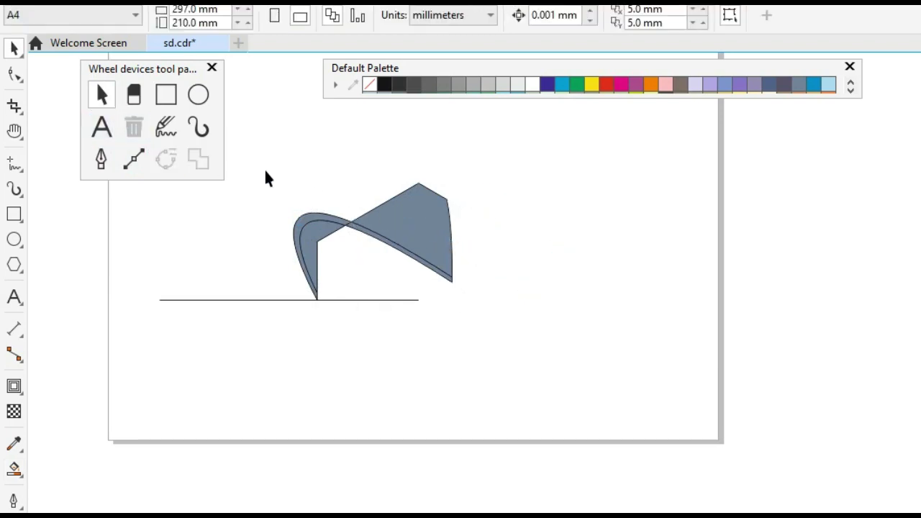
- Weld the two narrow strip pieces of the arch into one band and fill it with a dark shade of green
scroll(280, 180, "up", 2)
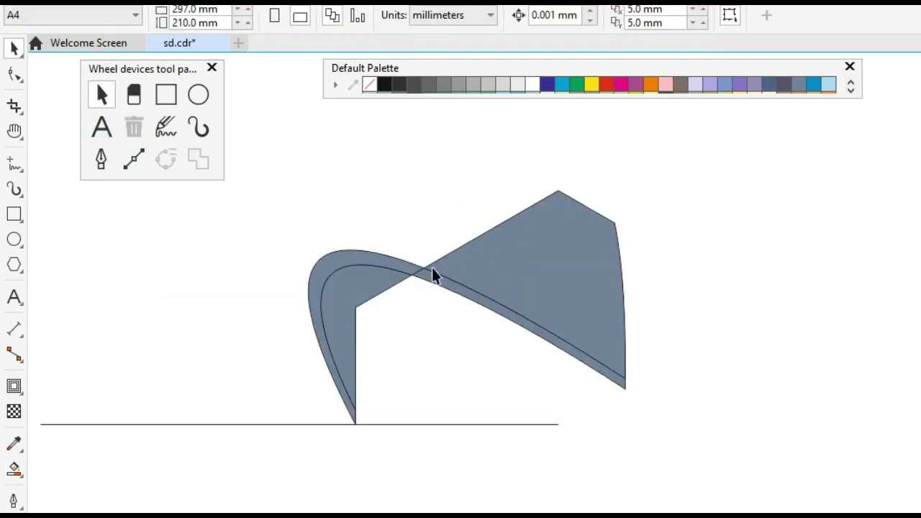
left_click(395, 265)
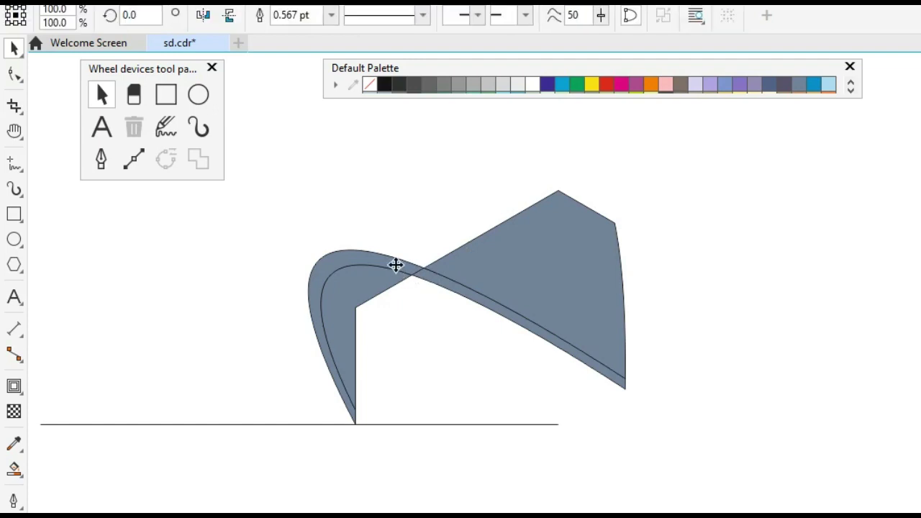
left_click(434, 278, "shift")
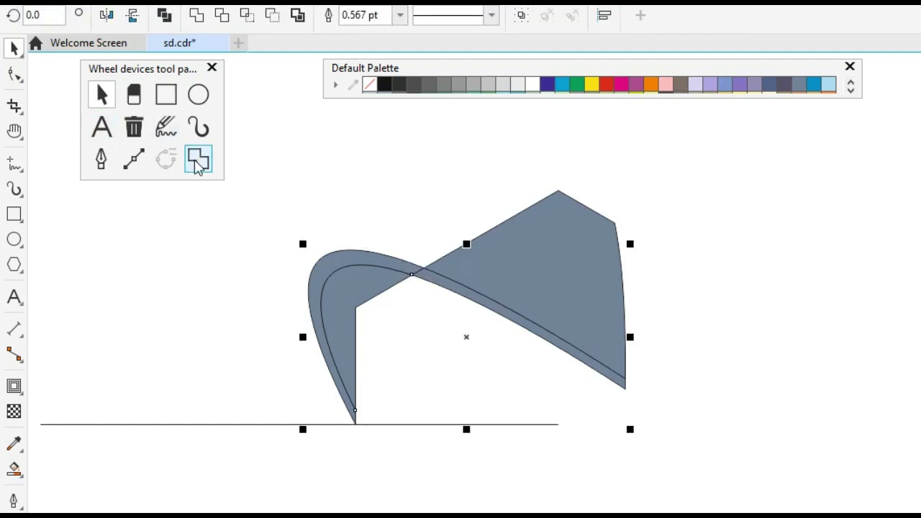
left_click(200, 160)
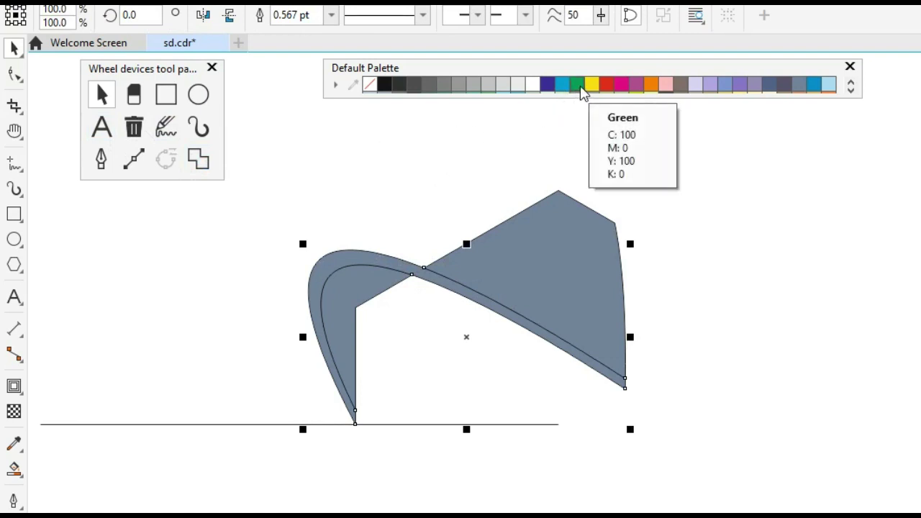
left_click(581, 87)
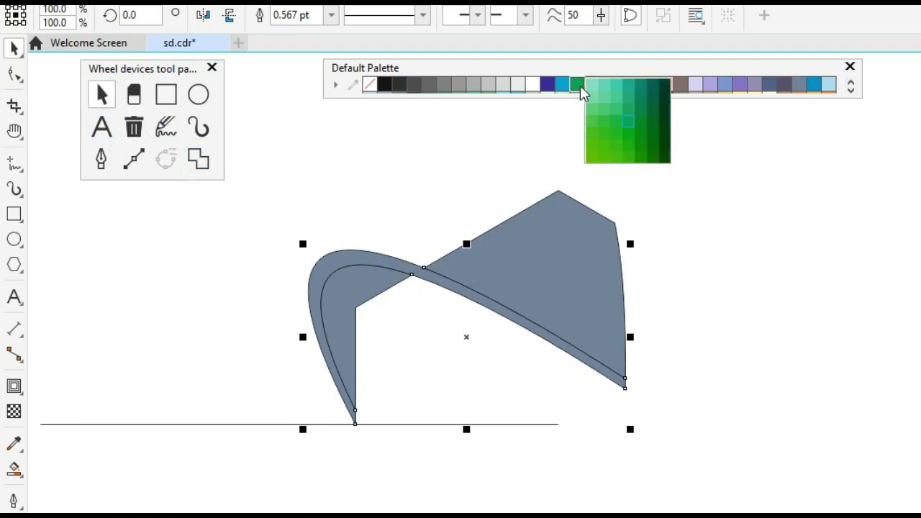
left_click(655, 128)
- Fill the large hexagon piece and the small area inside the arch loop with Green
left_click(546, 254)
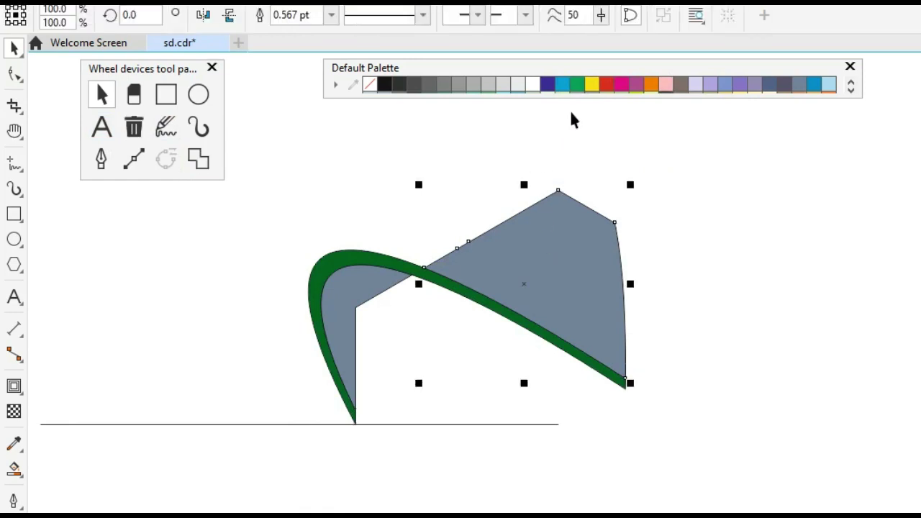
left_click(580, 87)
left_click(340, 306)
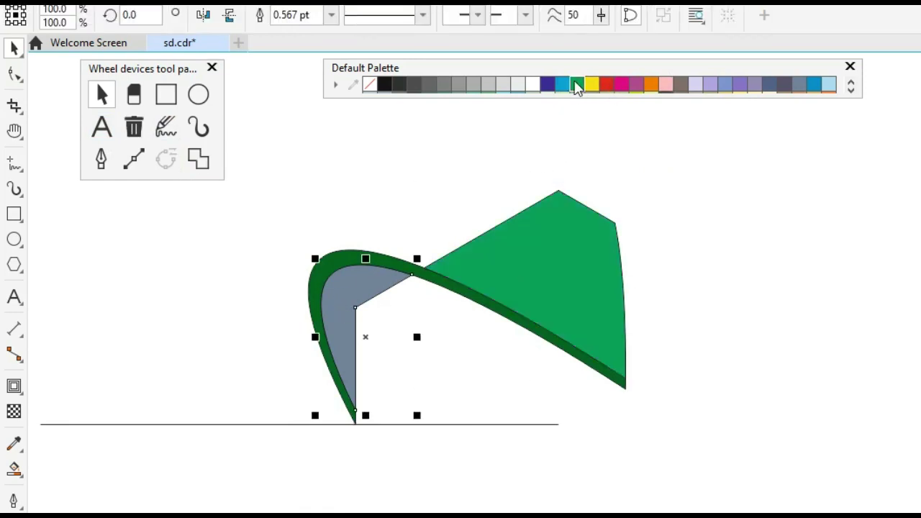
left_click(576, 87)
left_click(411, 198)
- Apply a green-to-black gradient to the large hexagon piece, darkening toward its lower-right corner, and shift its green start inward
left_click(561, 281)
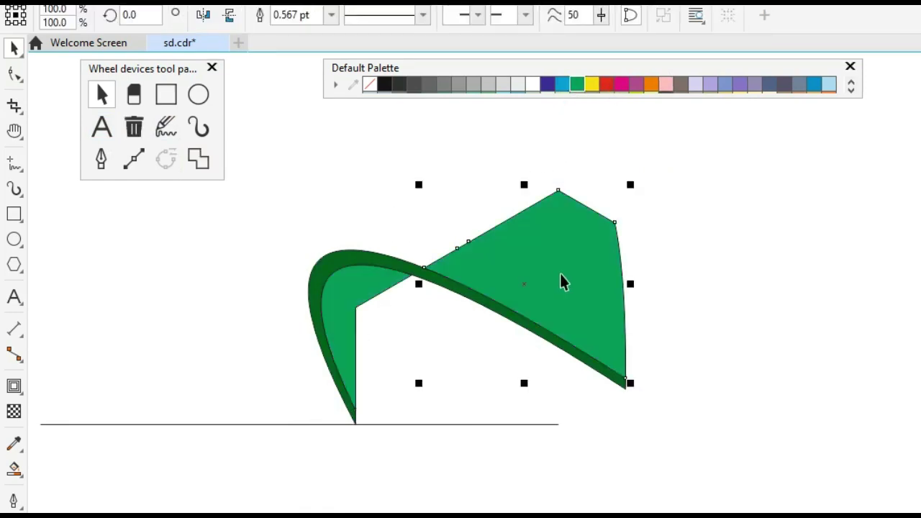
key("g")
left_click_drag(504, 262, 608, 312)
left_click_drag(385, 90, 648, 333)
left_click_drag(502, 262, 545, 284)
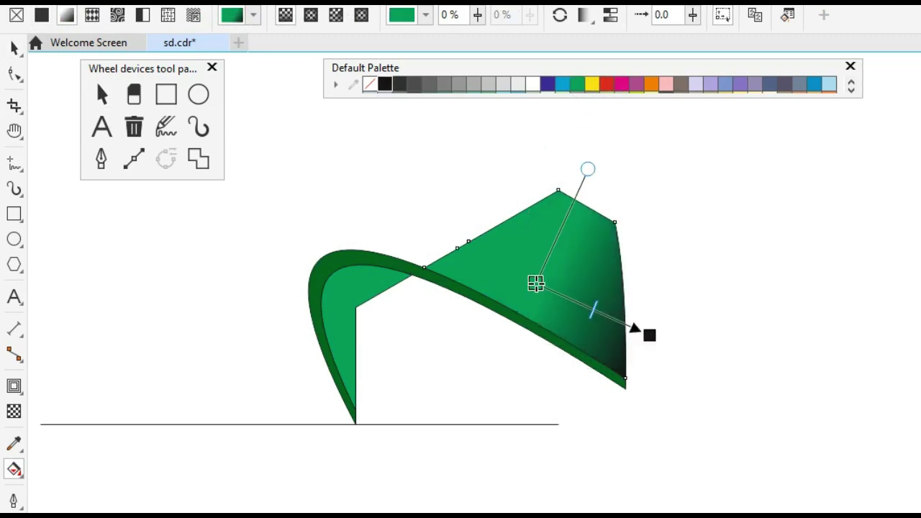
- Apply a green-to-black gradient to the small area inside the arch loop, darkening toward the lower right
left_click(366, 295)
left_click_drag(339, 283, 382, 314)
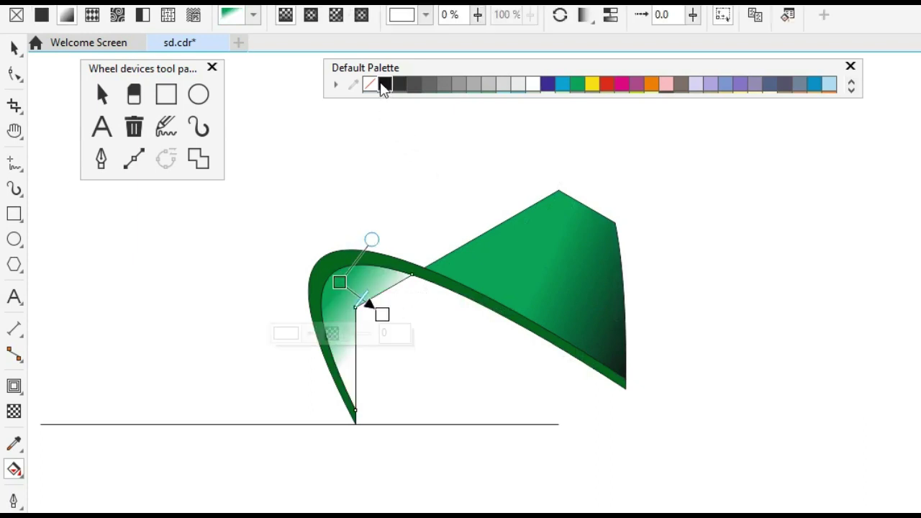
left_click_drag(385, 85, 393, 319)
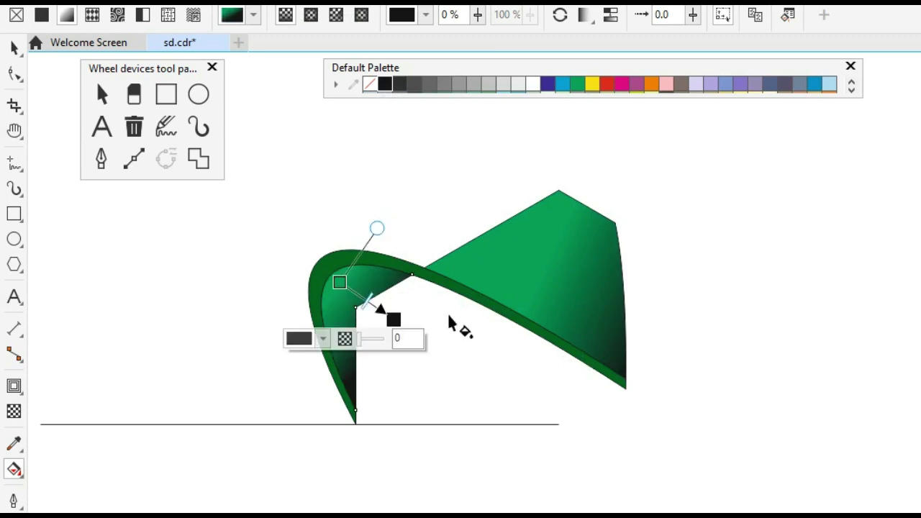
- Group the three green pieces and place their rotation centre on the right end of the horizontal line
key("space")
left_click_drag(274, 152, 613, 423)
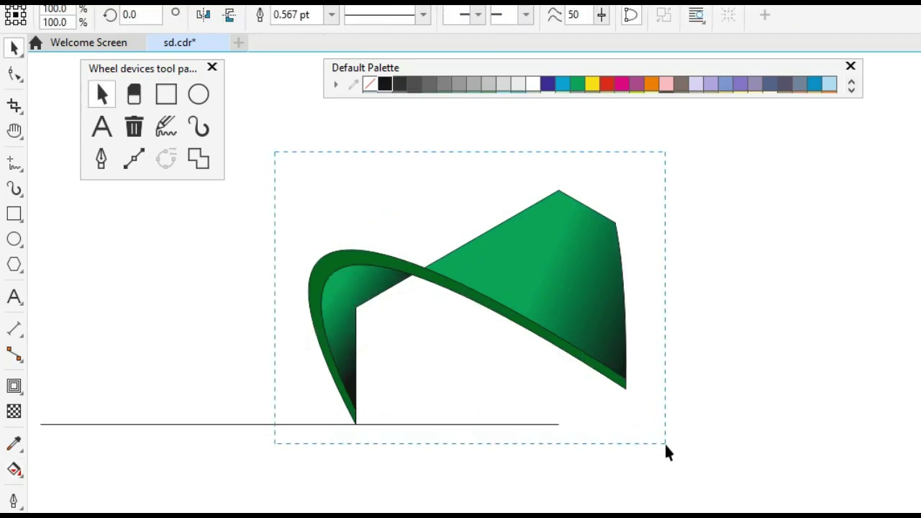
left_click_drag(665, 444, 665, 444)
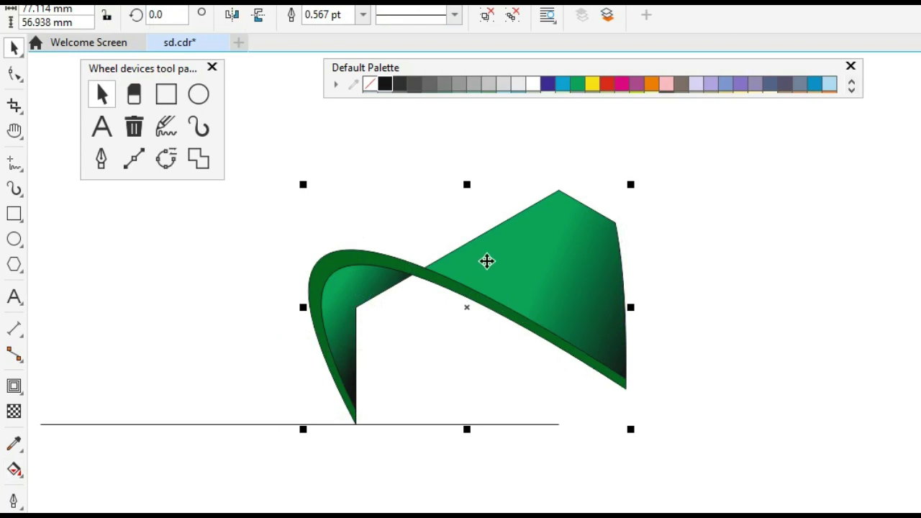
left_click(489, 268)
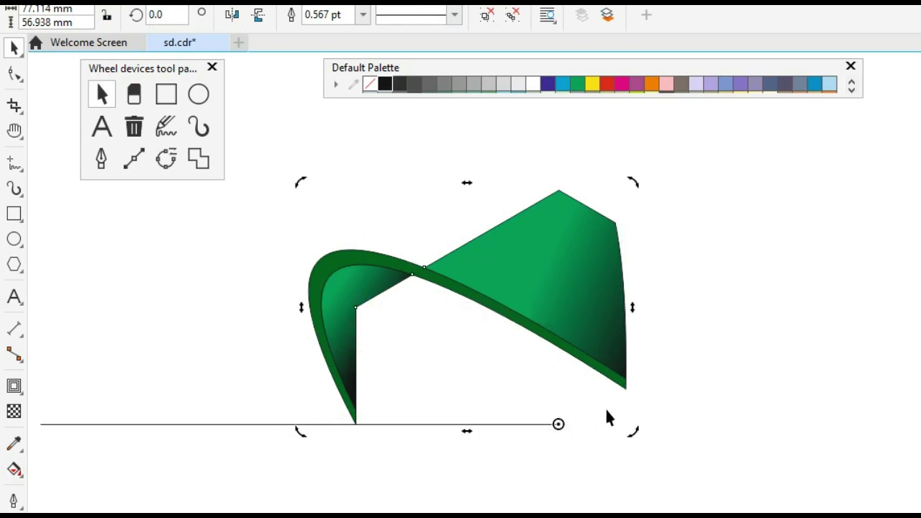
key("h")
left_click_drag(550, 449, 503, 331)
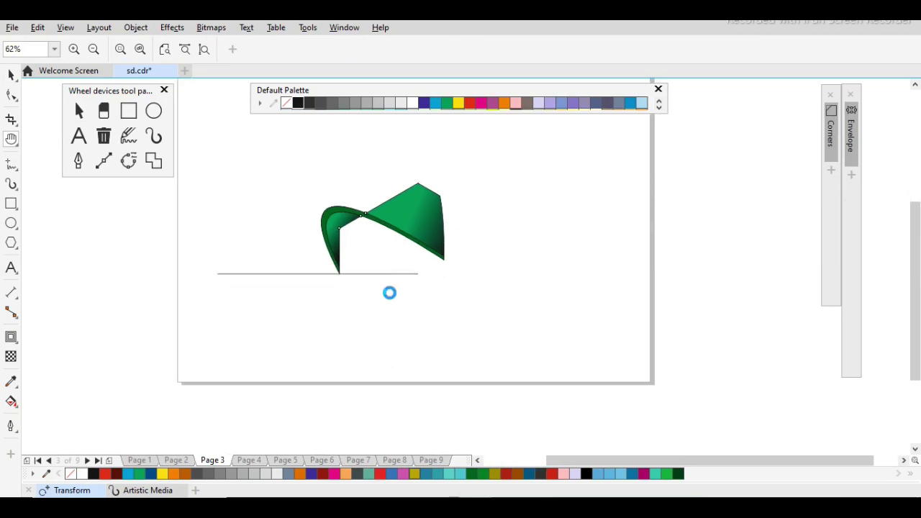
key("space")
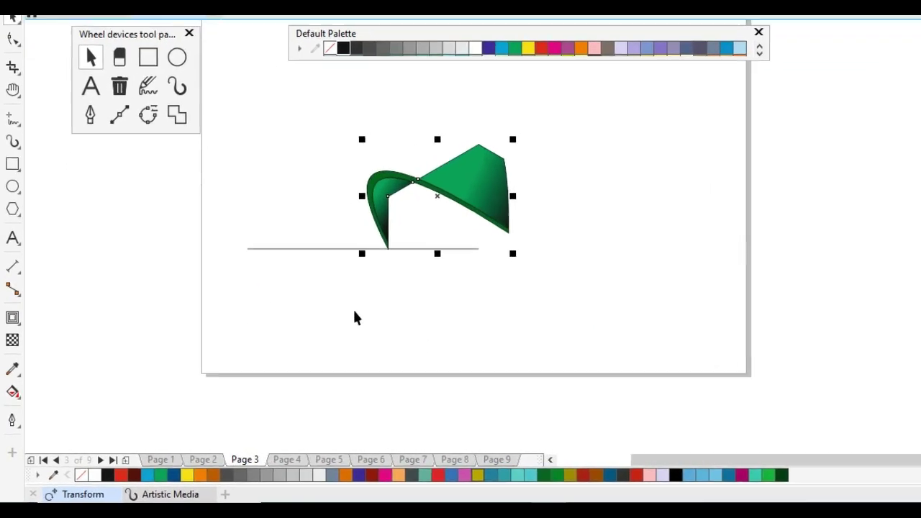
- Create 5 copies of the green group, each rotated a further 60° about the line's right end
left_click(83, 494)
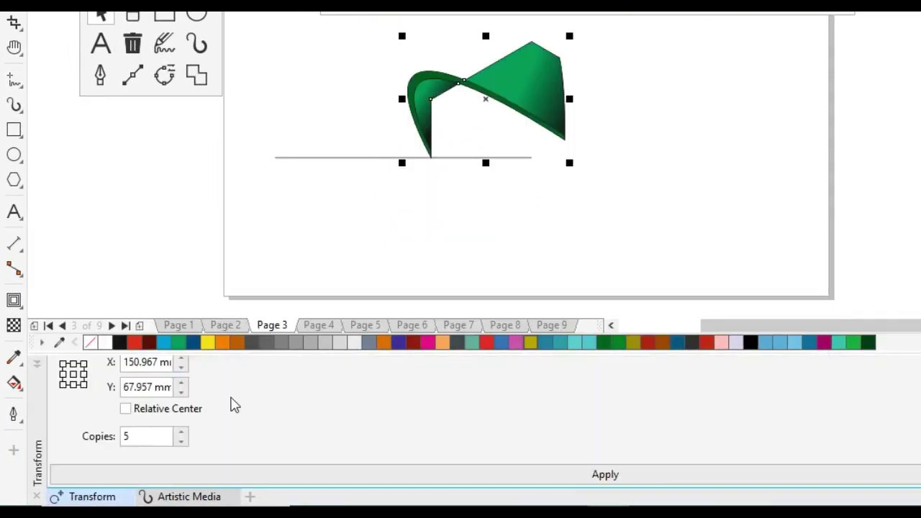
scroll(158, 407, "up", 3)
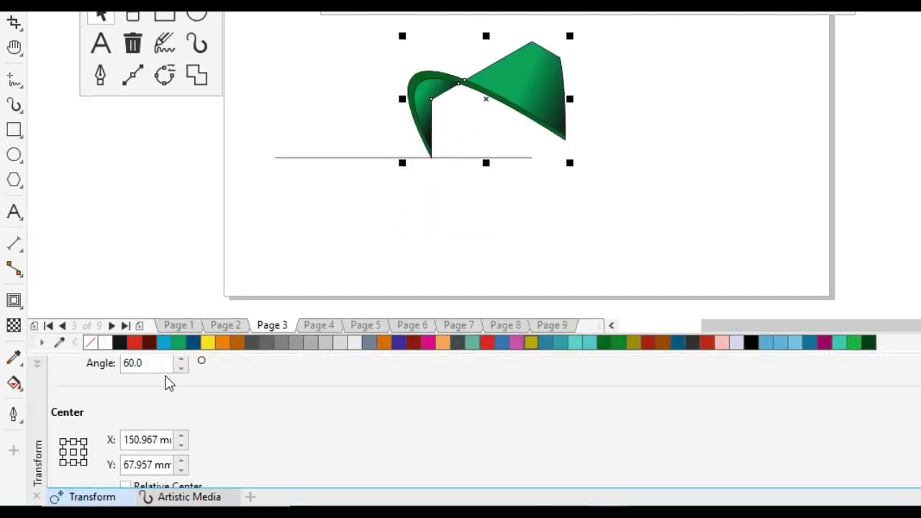
double_click(150, 362)
scroll(201, 407, "down", 3)
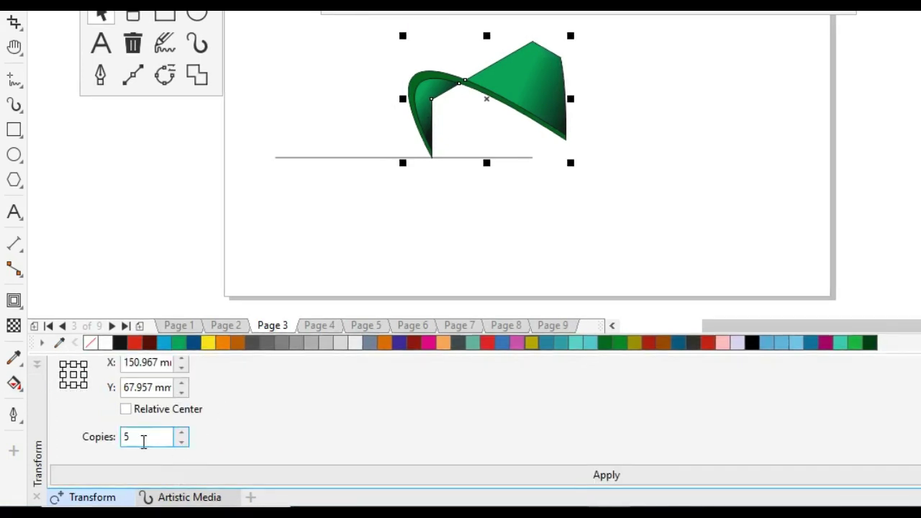
double_click(144, 438)
left_click(139, 481)
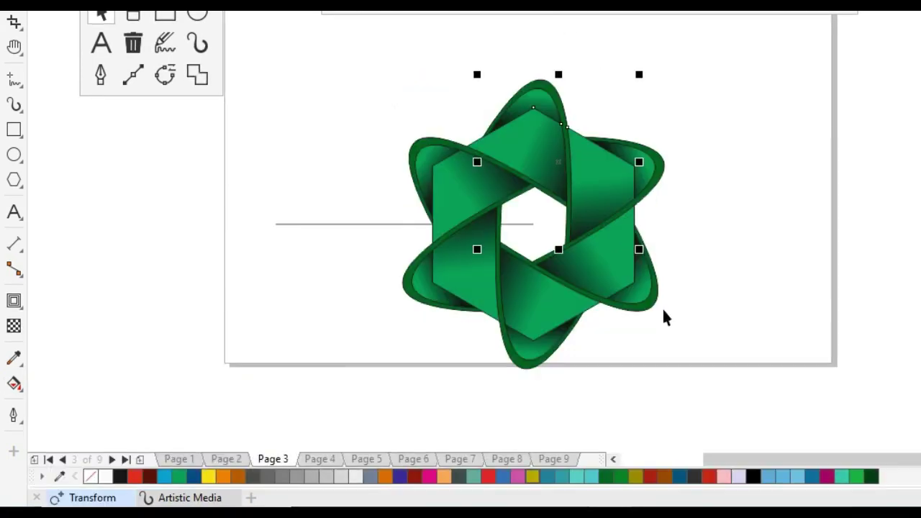
left_click(664, 315)
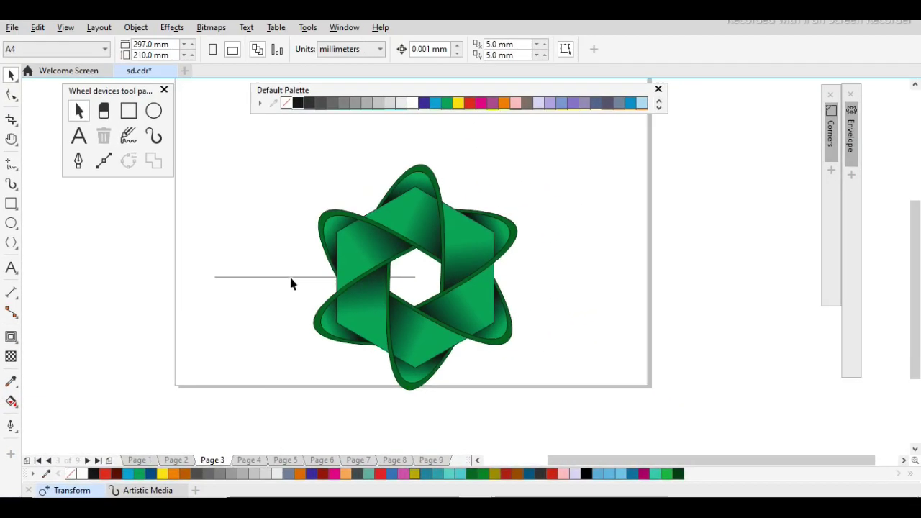
- Delete the horizontal construction line and ungroup all the pieces of the logo
left_click(290, 278)
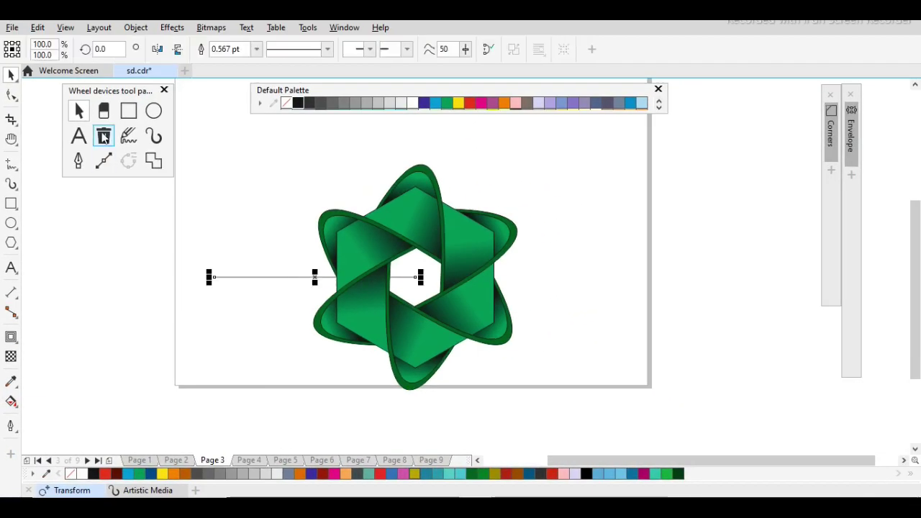
left_click(104, 137)
key("ctrl+a")
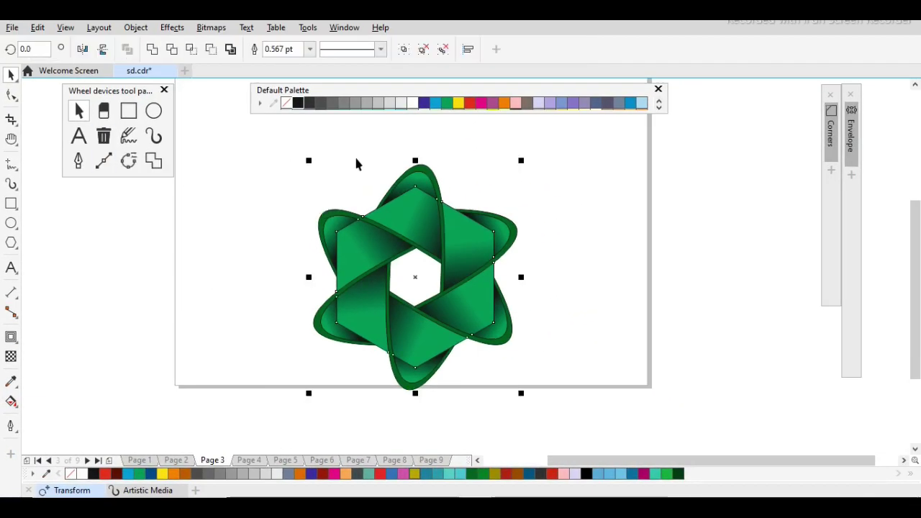
left_click(443, 49)
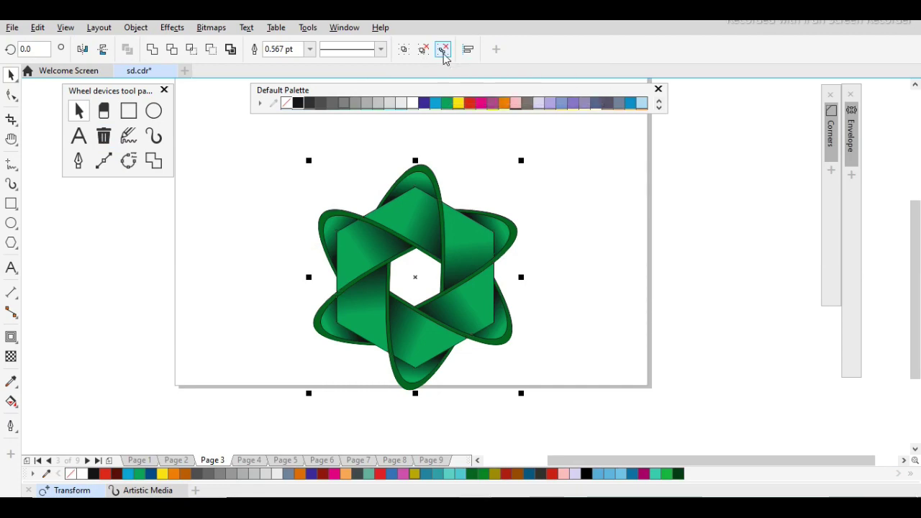
left_click(552, 208)
- Change the gradient of the topmost hexagon piece to yellow-to-black and pull its black end slightly inward
scroll(519, 277, "up", 2)
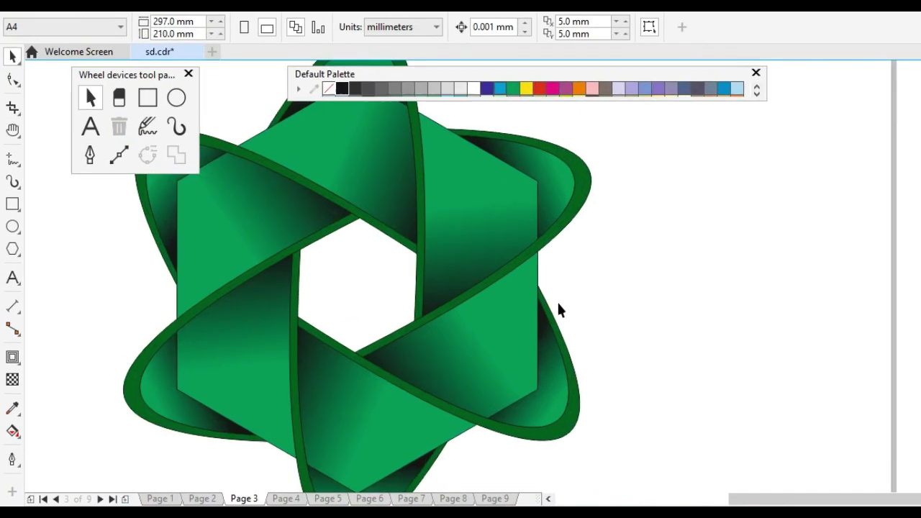
key("h")
left_click_drag(473, 304, 527, 353)
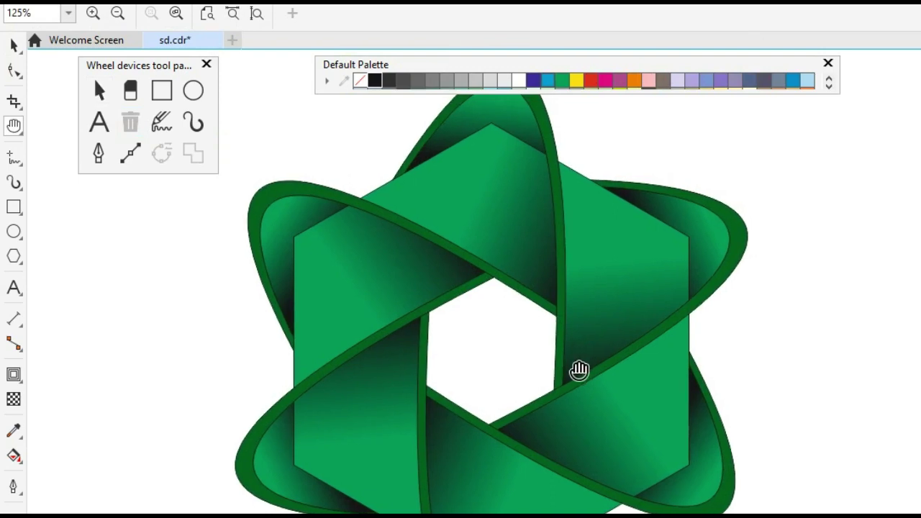
key("space")
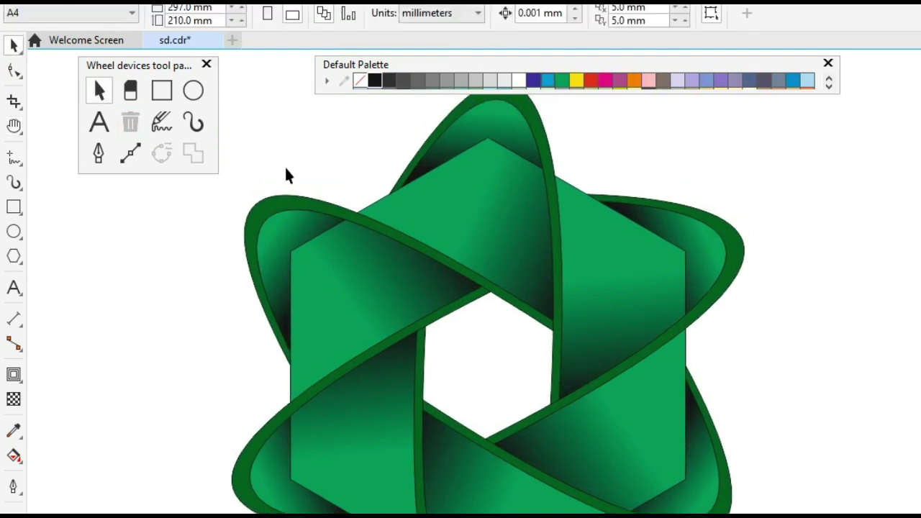
left_click(461, 231)
key("g")
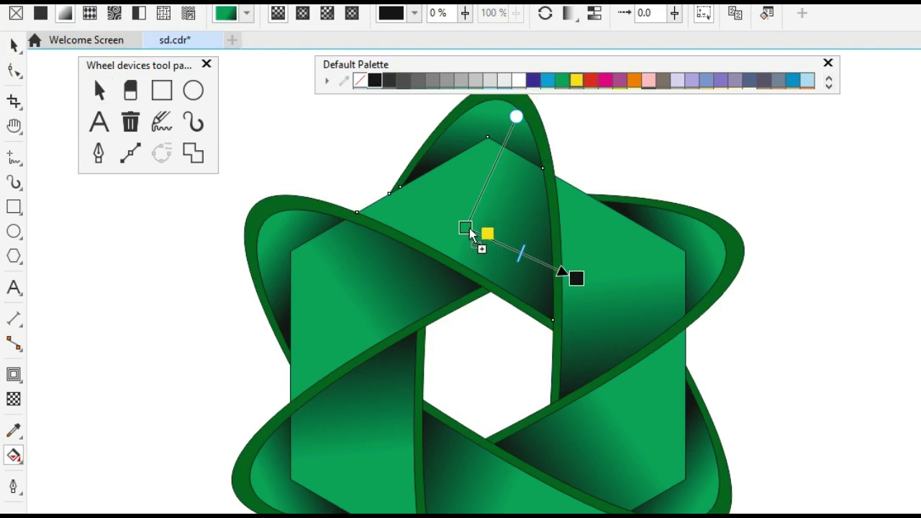
left_click_drag(468, 228, 468, 228)
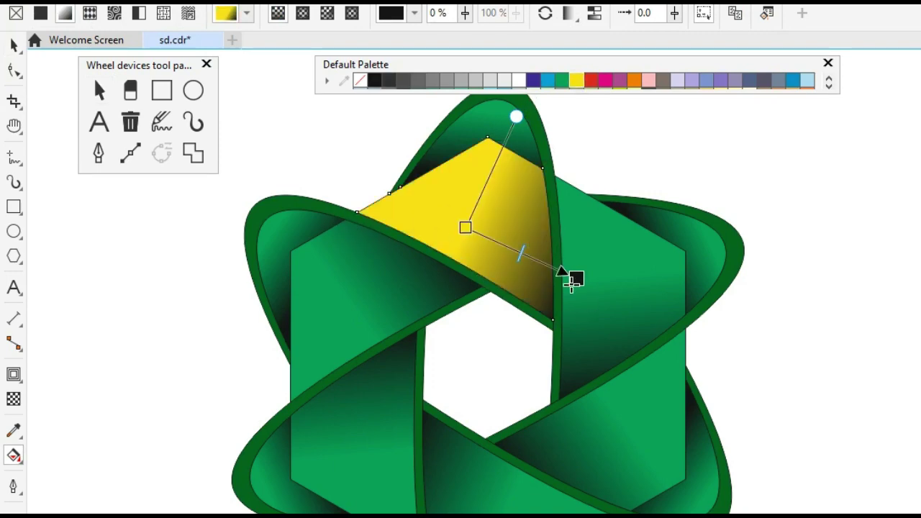
left_click_drag(575, 279, 557, 274)
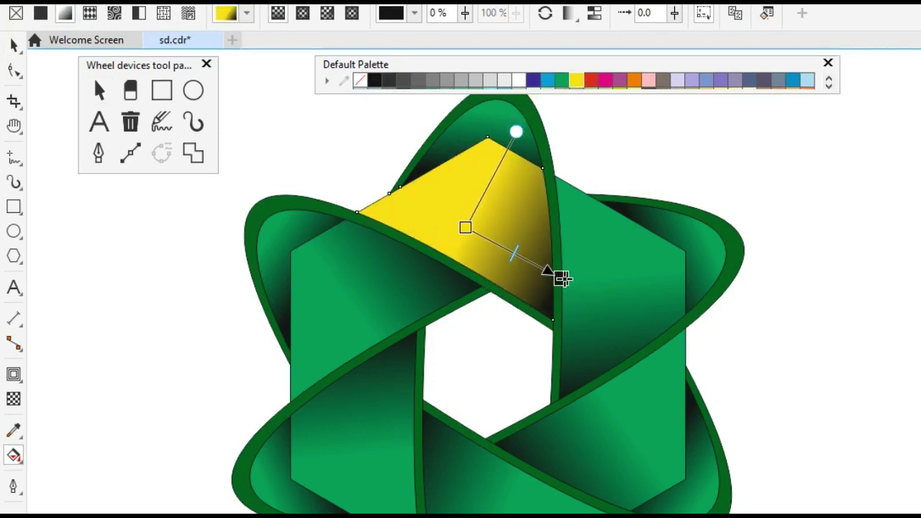
- Change the gradient inside the upper-left arch loop to yellow-to-black and adjust its black end
left_click(364, 216)
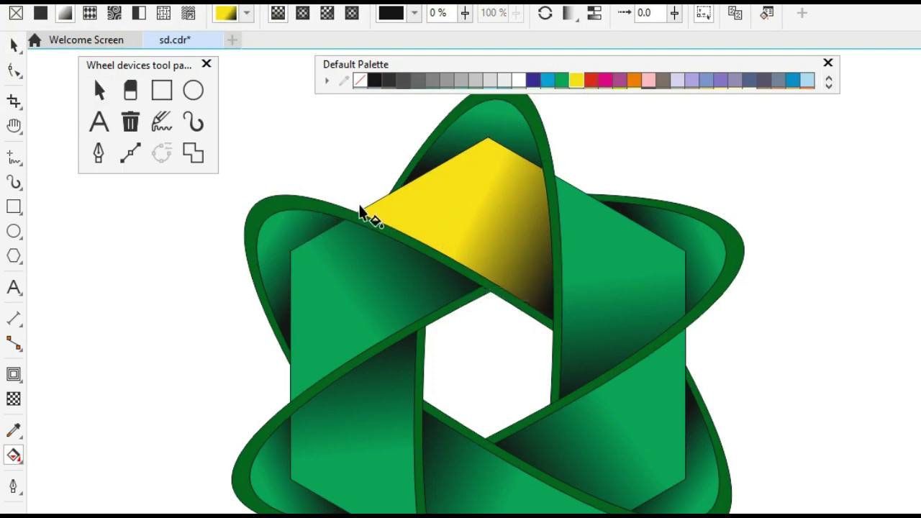
left_click_drag(576, 80, 275, 227)
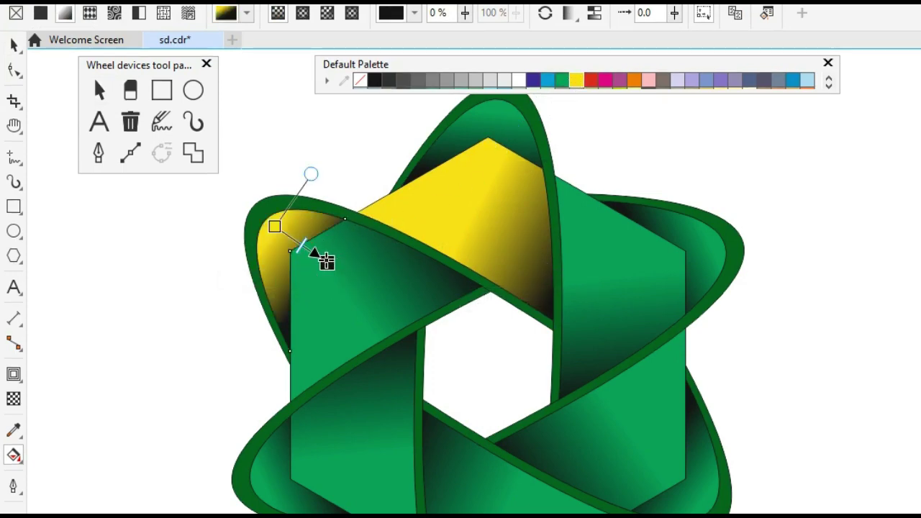
left_click(317, 257)
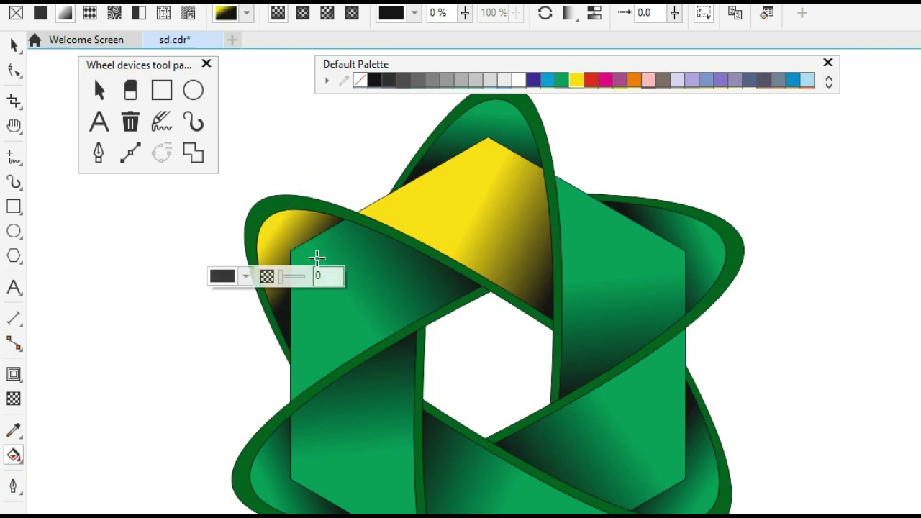
- Fill the outer band of the upper-left arch with a dark yellow shade
left_click(266, 208)
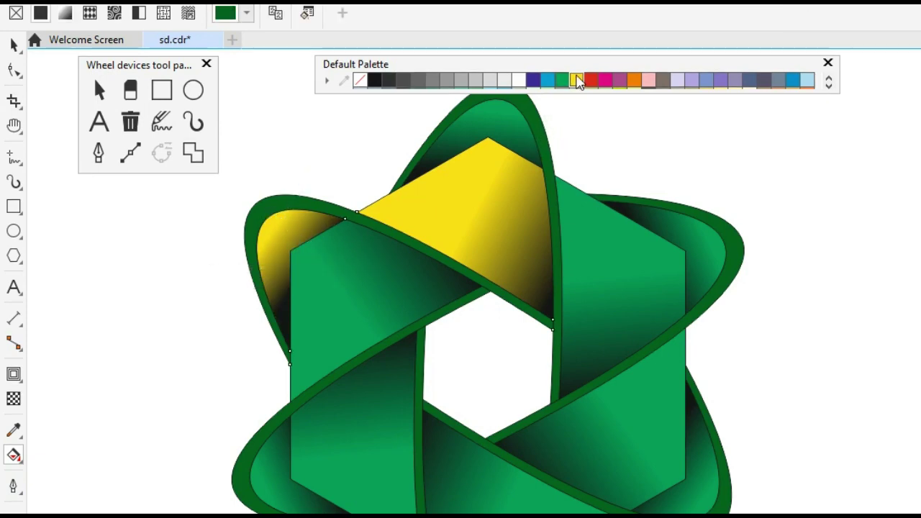
left_click(582, 80)
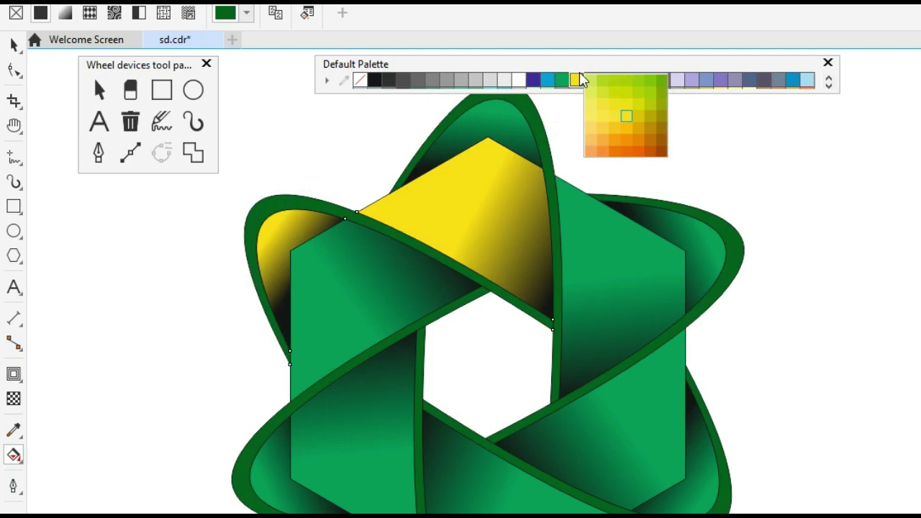
left_click(651, 118)
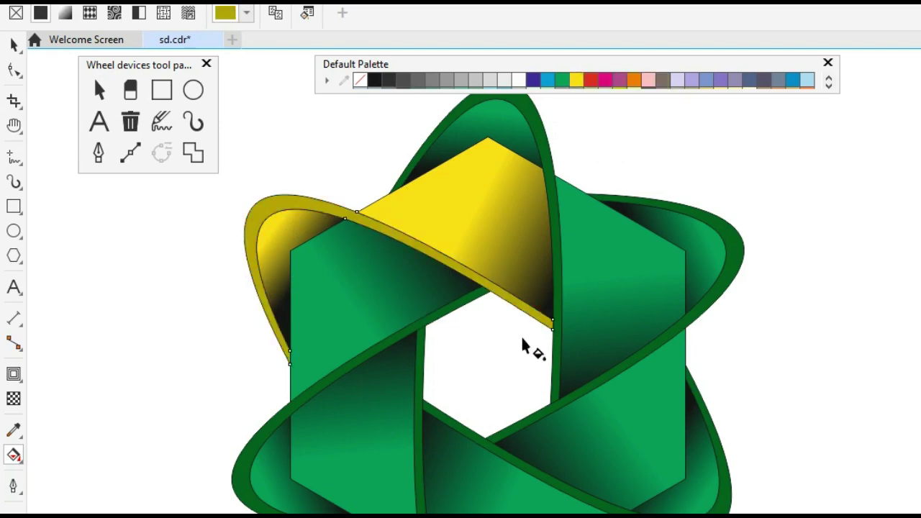
- Copy the yellow-to-black gradients from the top hexagon piece and upper-left loop onto the bottom hexagon piece and lower-right loop
left_click(467, 472)
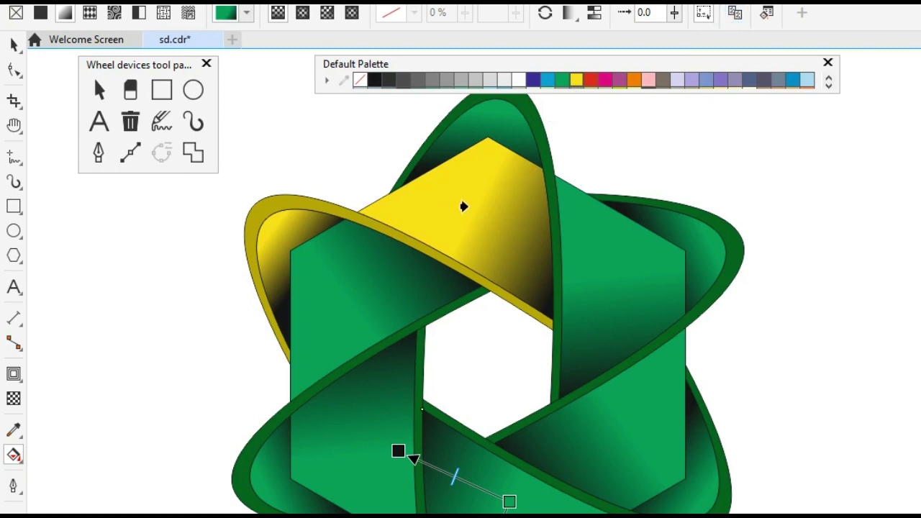
left_click(463, 207)
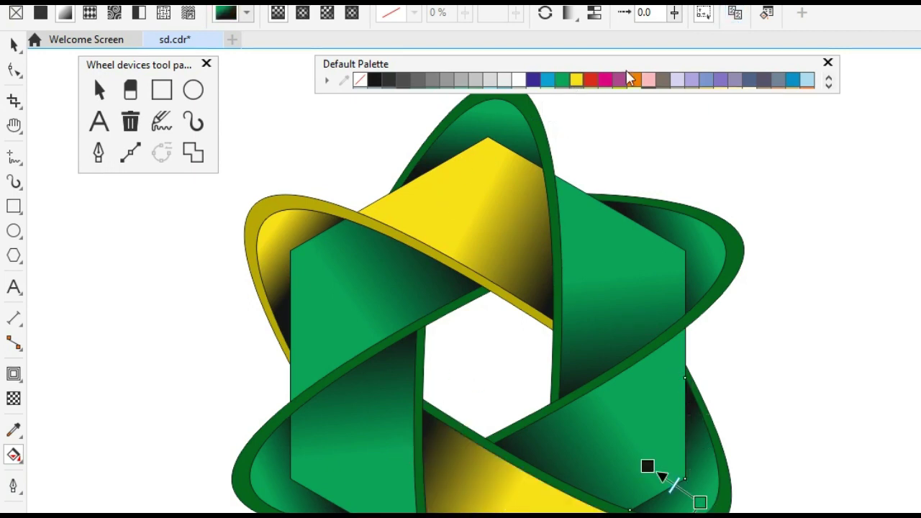
left_click(277, 230)
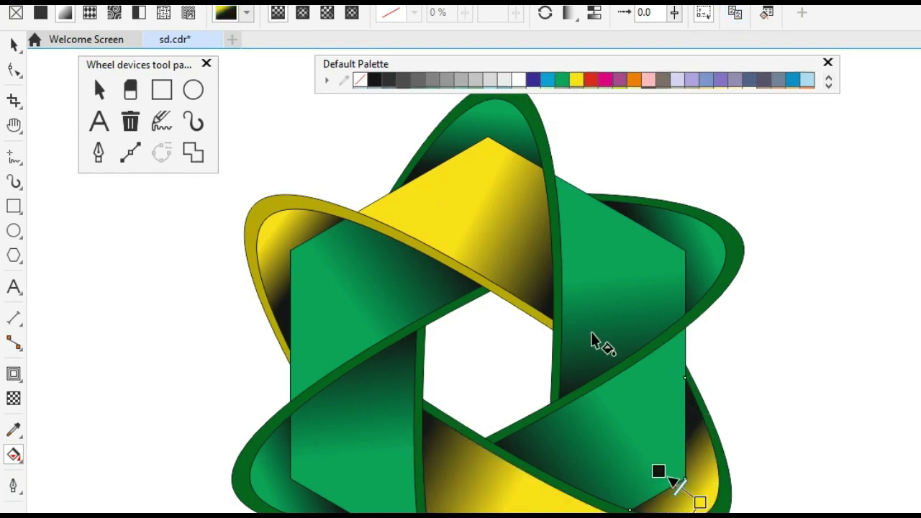
left_click(520, 469)
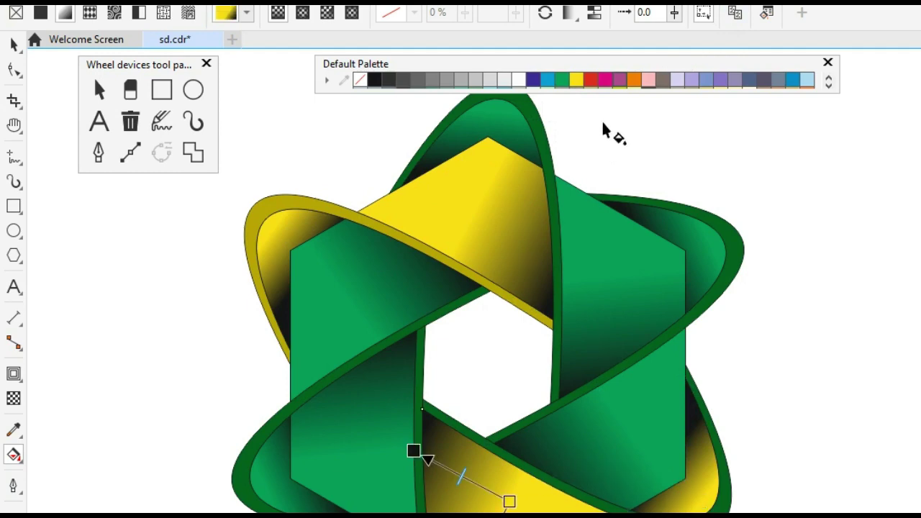
- Copy the dark yellow fill of the upper-left band onto the lower-right arch's outer band
left_click(722, 465)
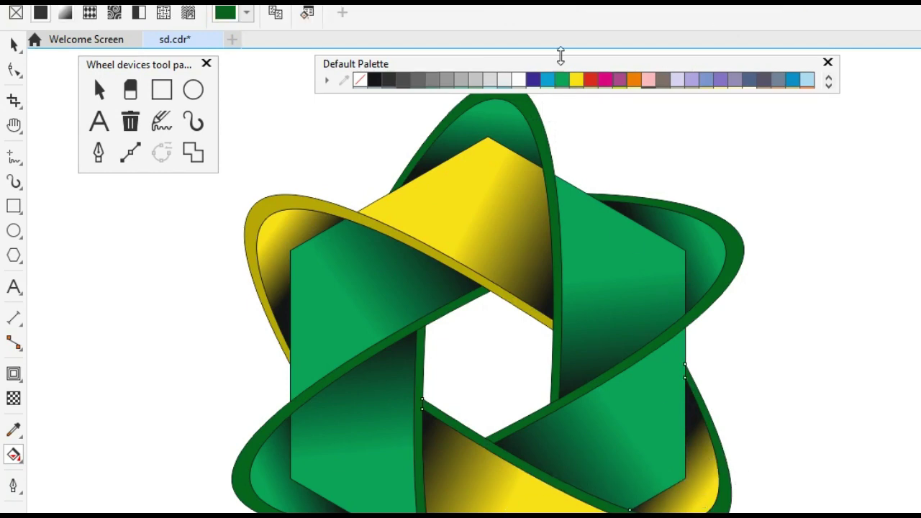
left_click(276, 13)
left_click(279, 205)
- Change the gradient of the upper-right hexagon piece to red-to-black and pull both of its ends slightly inward
left_click(603, 301)
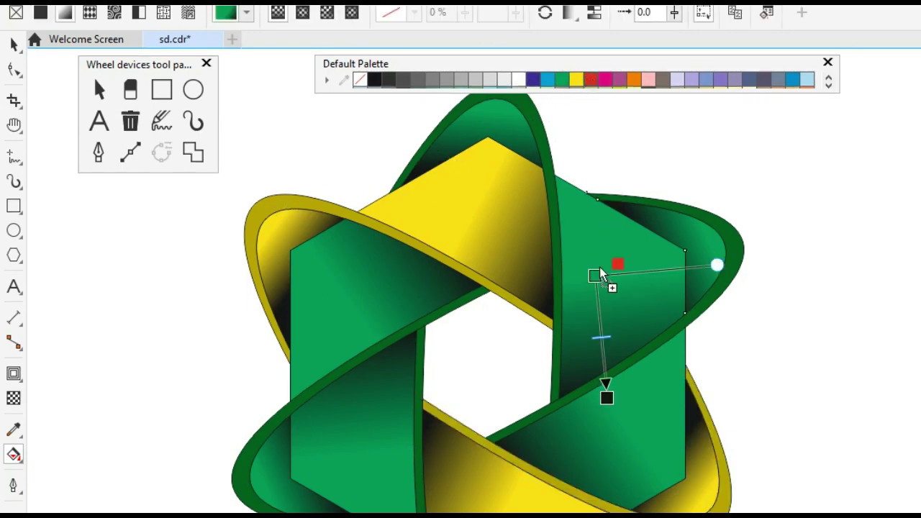
left_click_drag(595, 276, 594, 277)
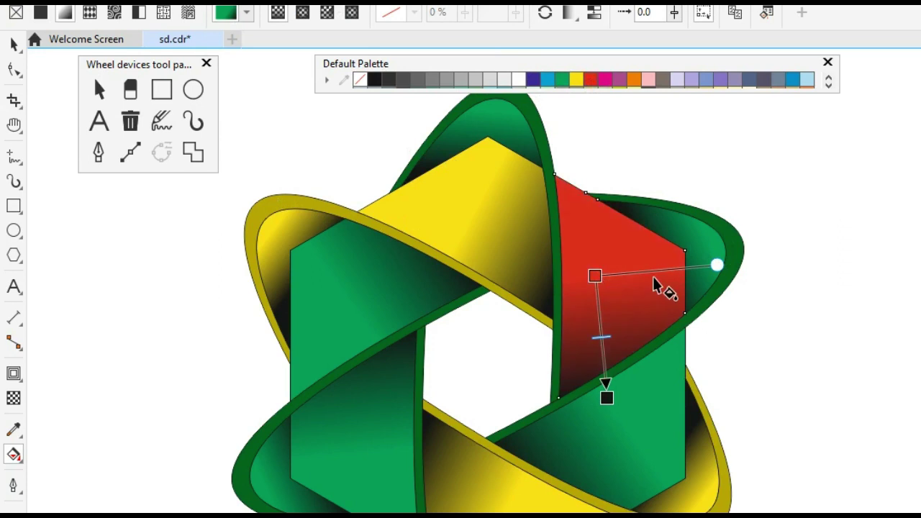
left_click(605, 395)
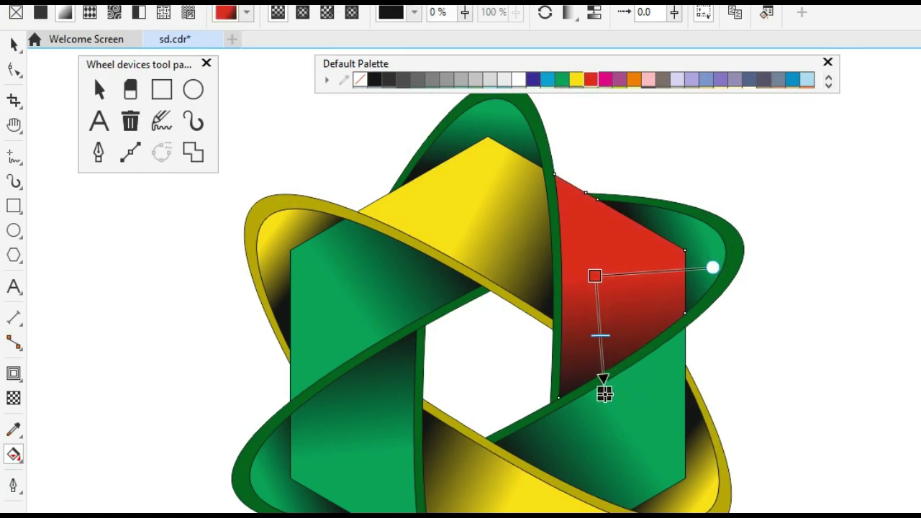
left_click(593, 277)
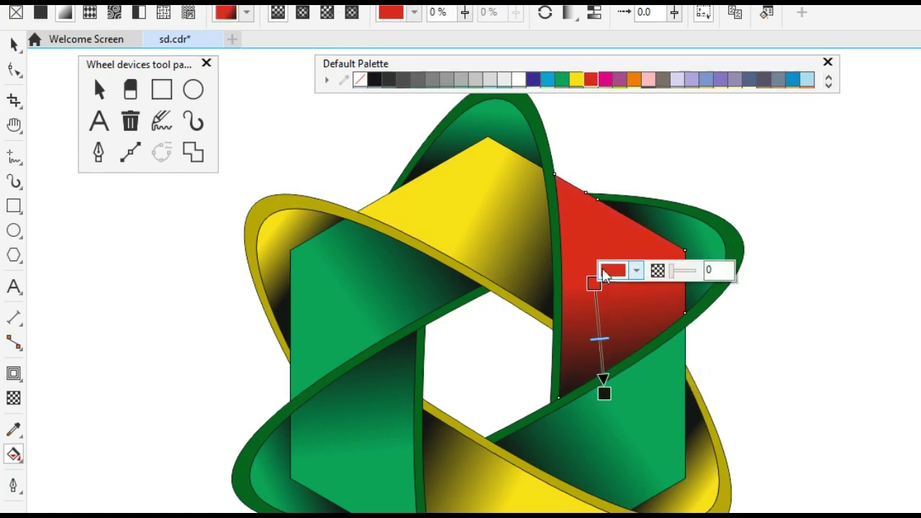
- Change the gradient inside the topmost loop to red-to-black and fill its outer band with dark red
left_click(487, 124)
left_click_drag(594, 83, 501, 110)
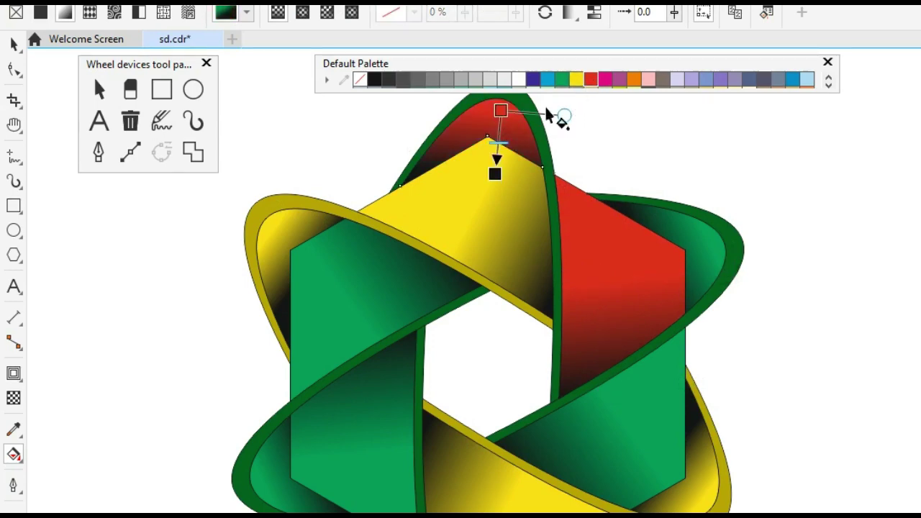
left_click(551, 150)
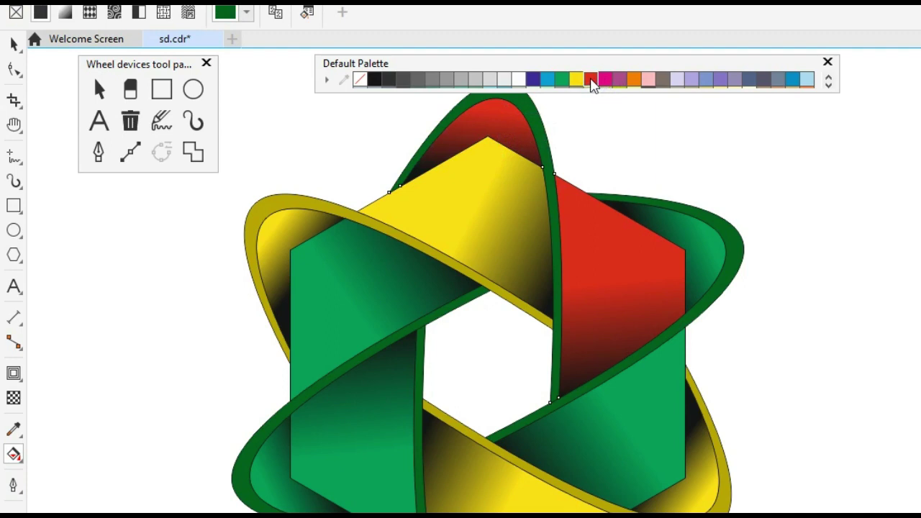
left_click(592, 83)
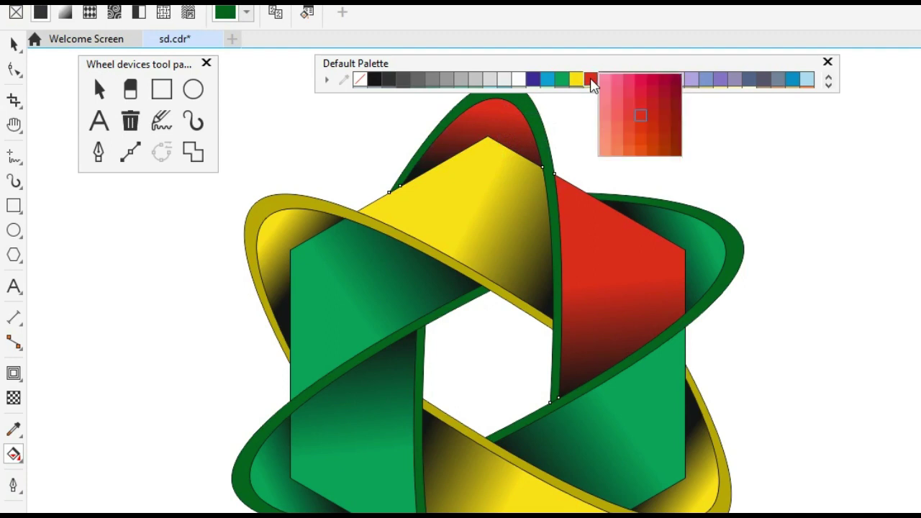
left_click(665, 115)
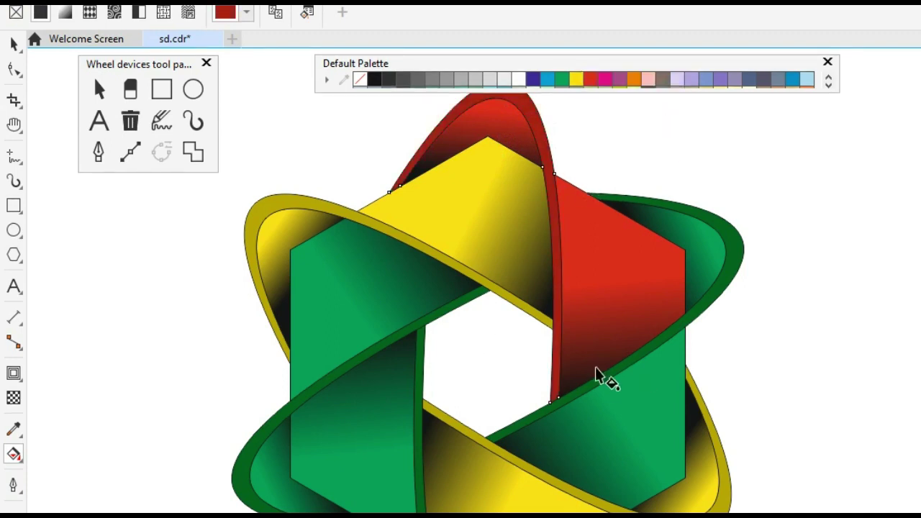
- Copy the red gradient onto the lower-left hexagon piece and the dark red band fill onto the bottom arch's outer band
key("h")
mouse_move(479, 400)
left_mouse_down()
mouse_move(475, 373)
mouse_move(459, 372)
left_mouse_up()
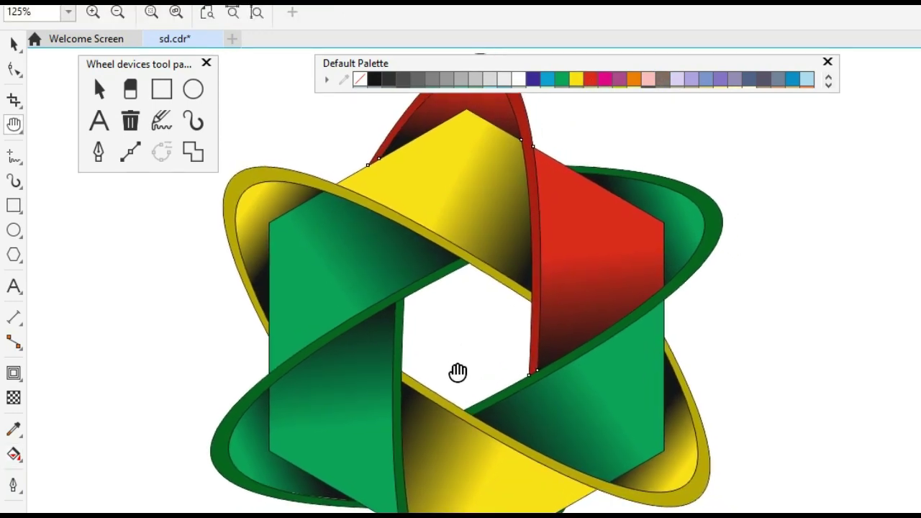
key("space")
key("g")
left_click(360, 422)
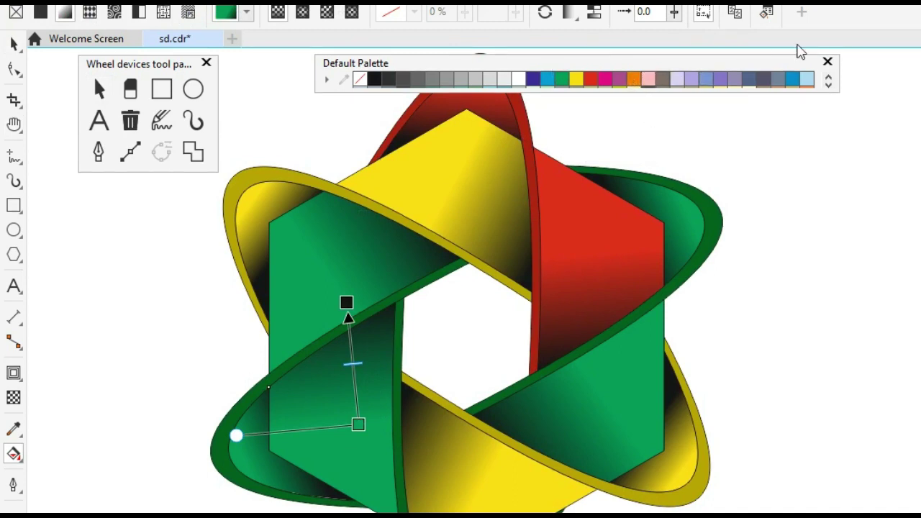
left_click(739, 20)
left_click(591, 248)
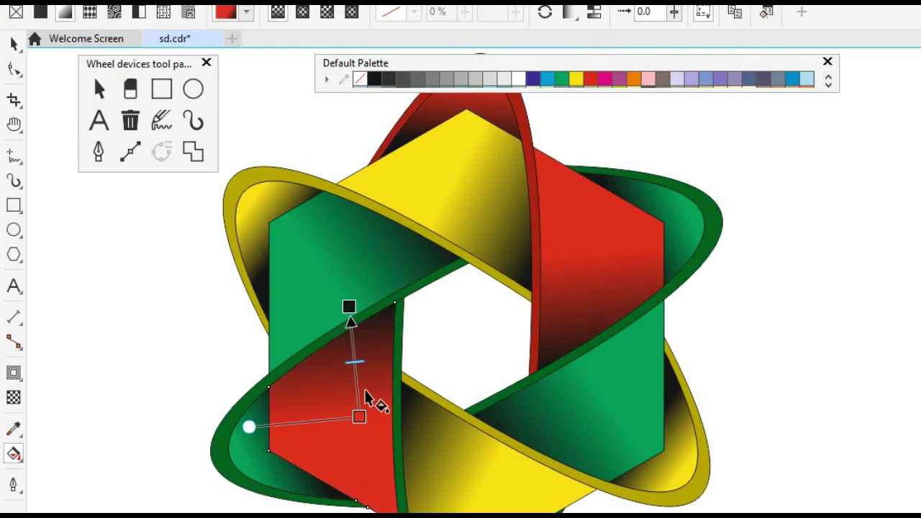
key("Escape")
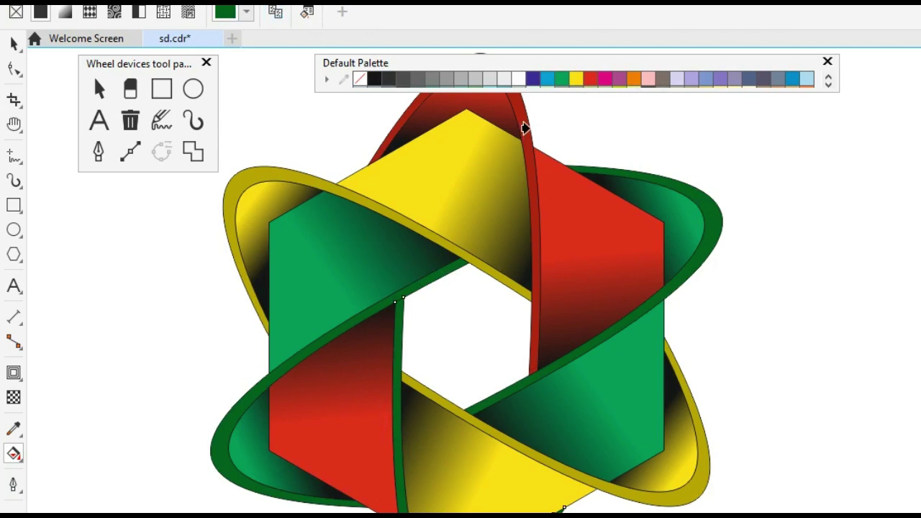
- Copy the red-to-black gradient of the topmost loop onto the inside of the bottom loop
key("h")
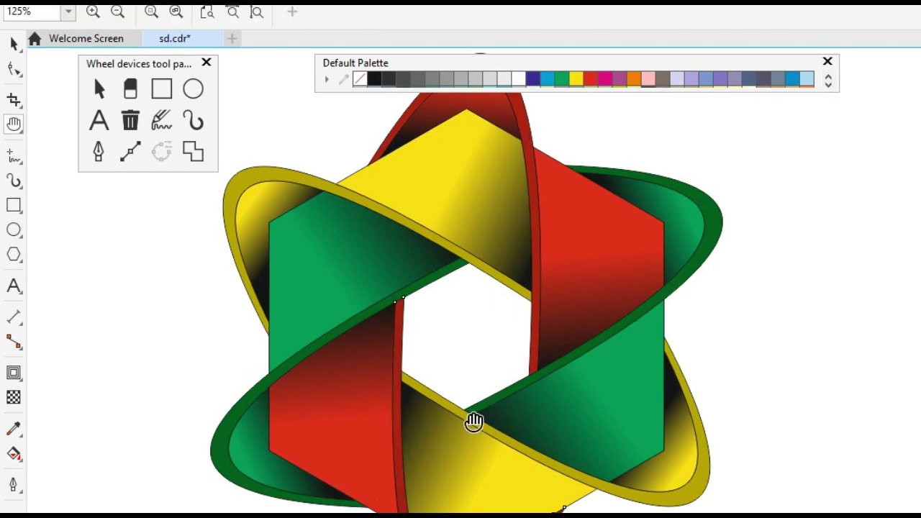
left_click_drag(473, 422, 422, 361)
scroll(422, 362, "down", 1)
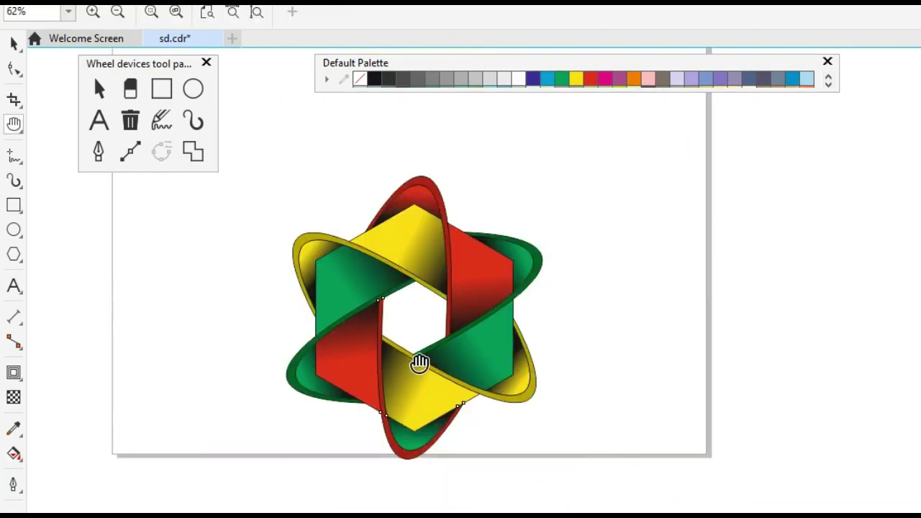
key("space")
left_click(421, 433)
left_click(420, 446, "ctrl")
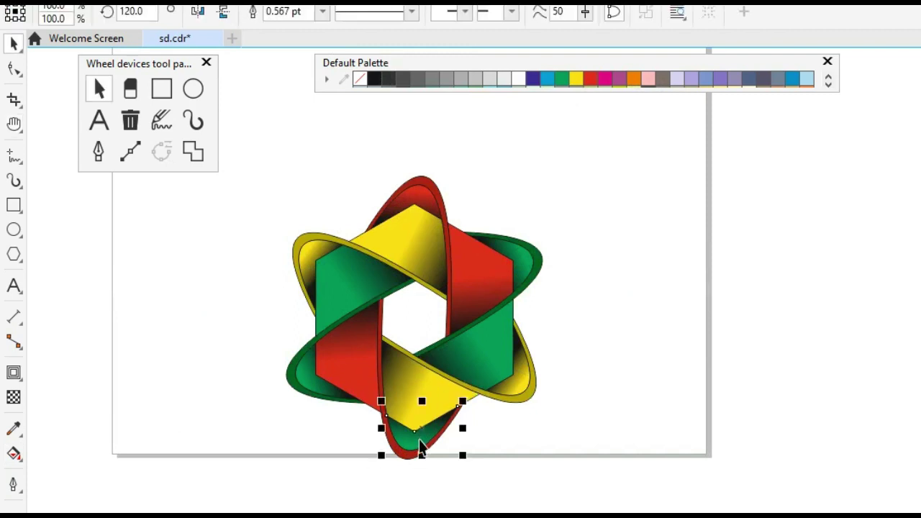
key("g")
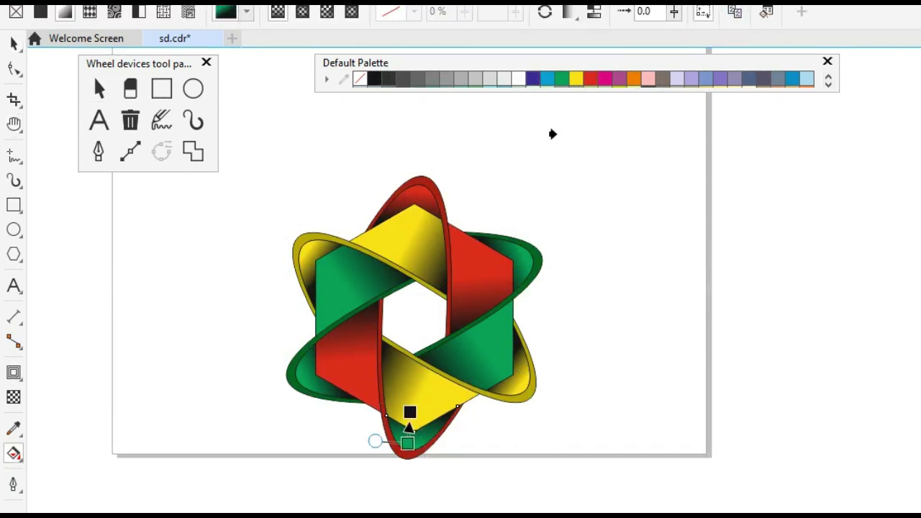
key("space")
key("Escape")
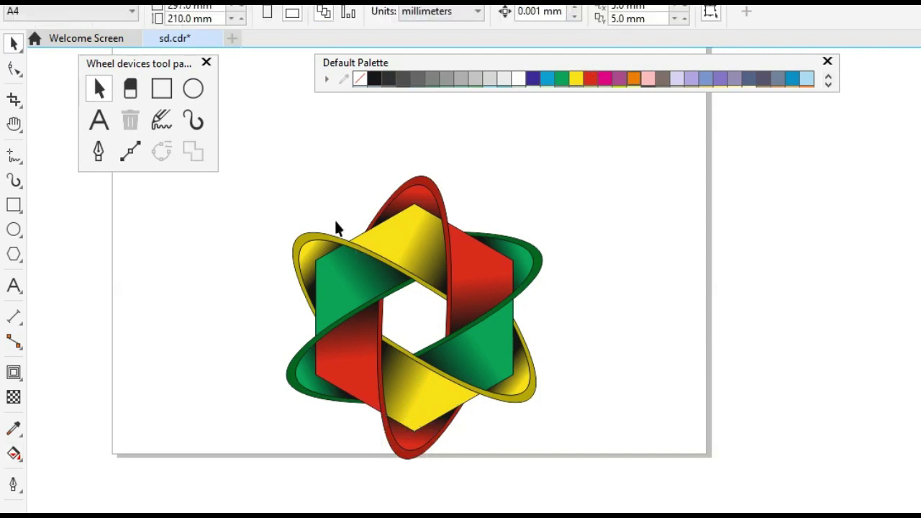
- Remove the outlines from all the logo pieces and group them
left_click_drag(264, 152, 628, 500)
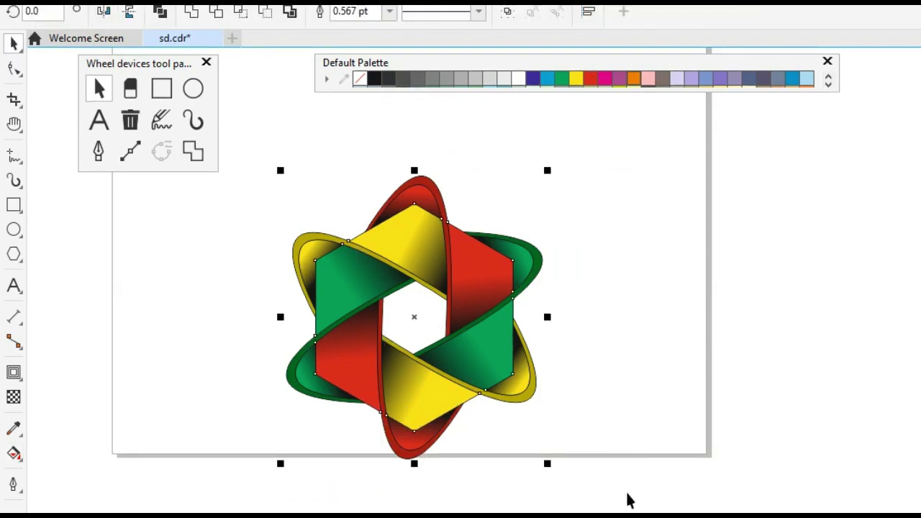
right_click(359, 80)
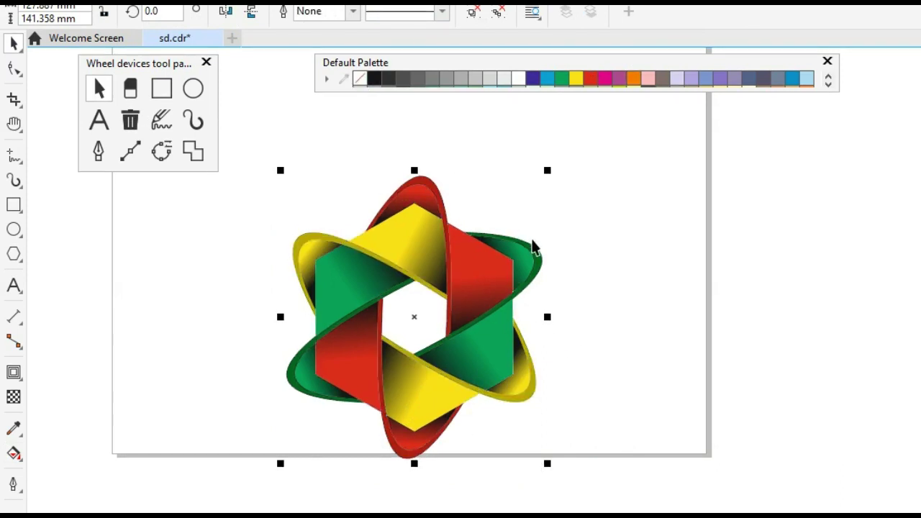
- Enlarge the grouped logo proportionally to about 179 by 198 mm and clear the selection
left_click_drag(549, 467, 615, 503)
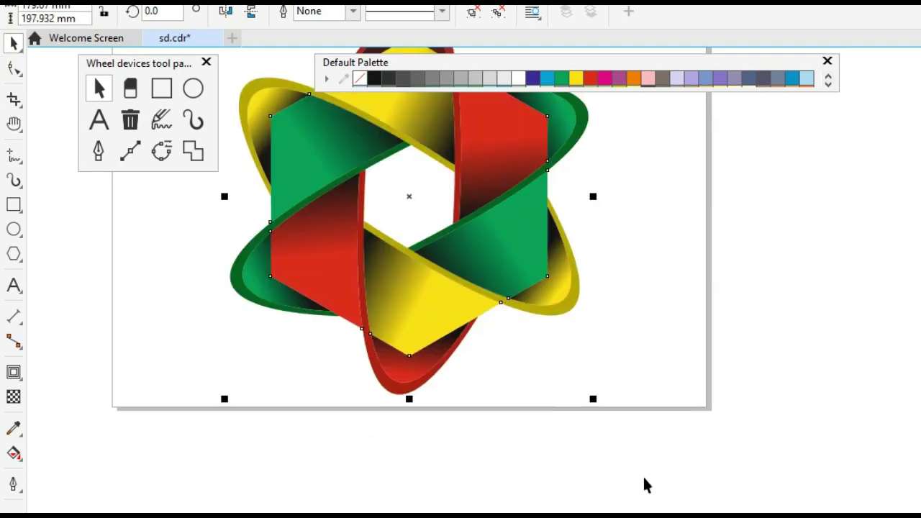
key("h")
left_click_drag(488, 390, 592, 428)
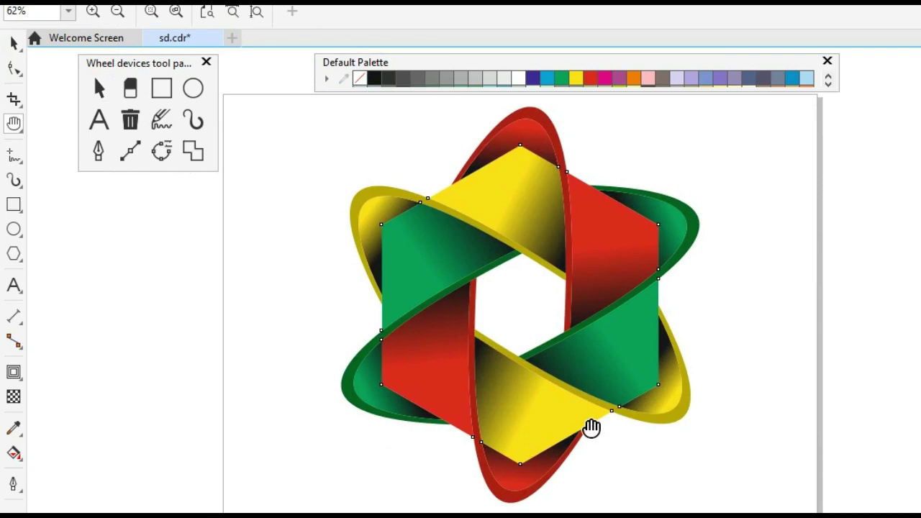
key("space")
left_click(758, 422)
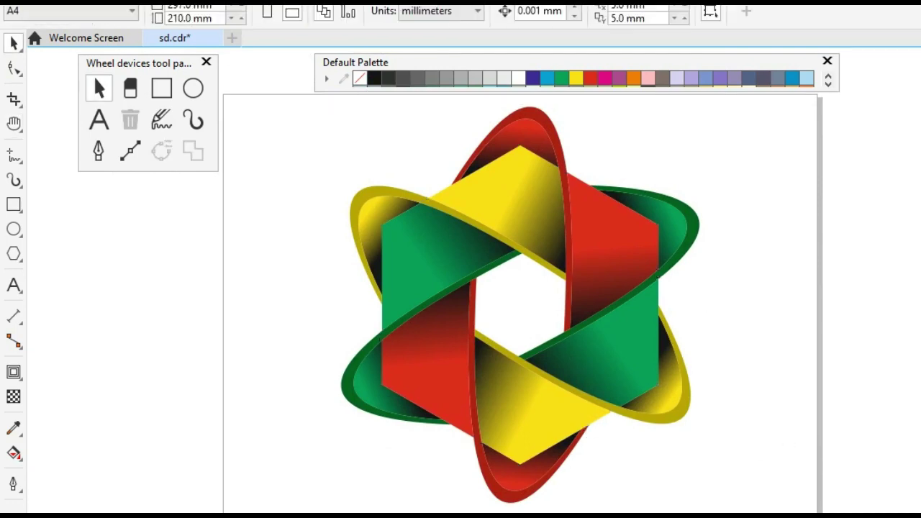